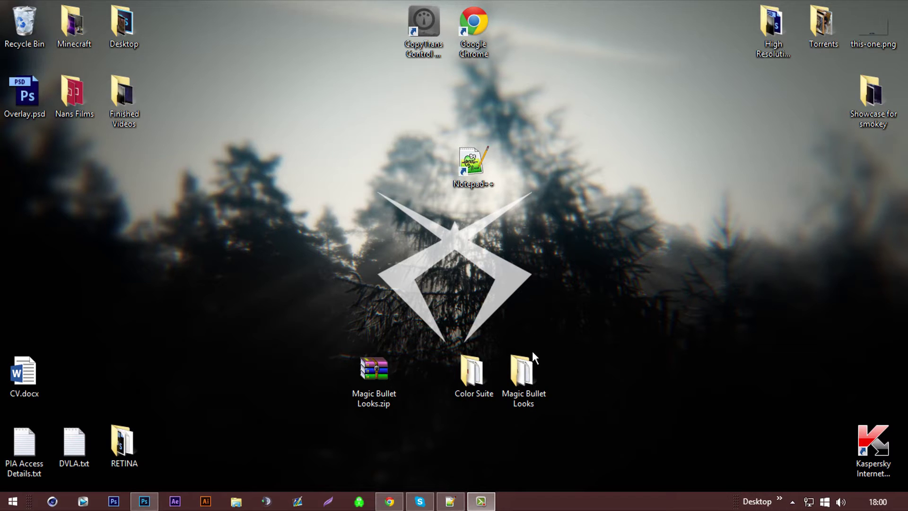
# Step: Check Photoshop's Filter list for installed third-party plug-ins, then minimize Photoshop
pyautogui.click(145, 502)
pyautogui.click(212, 9)
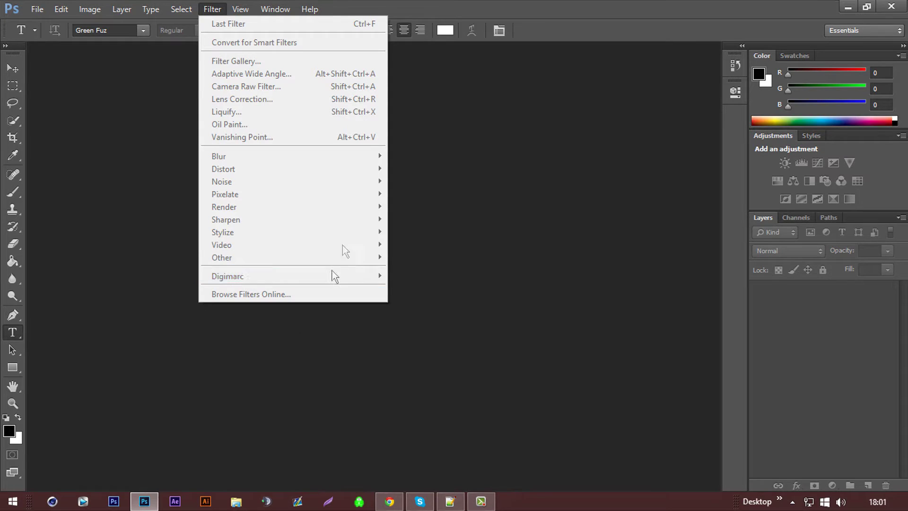
pyautogui.click(592, 155)
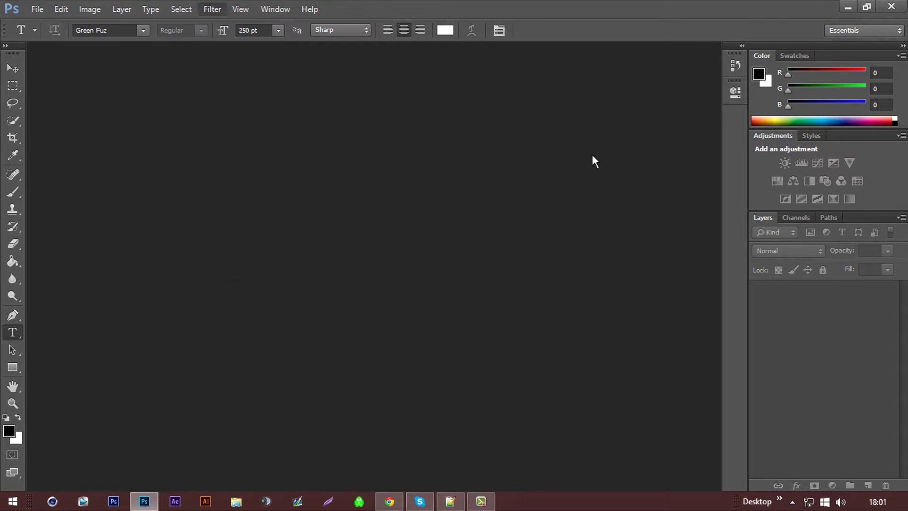
pyautogui.click(848, 7)
# Step: Copy the MediaFire download link from the open Notepad++ document
pyautogui.moveTo(450, 499)
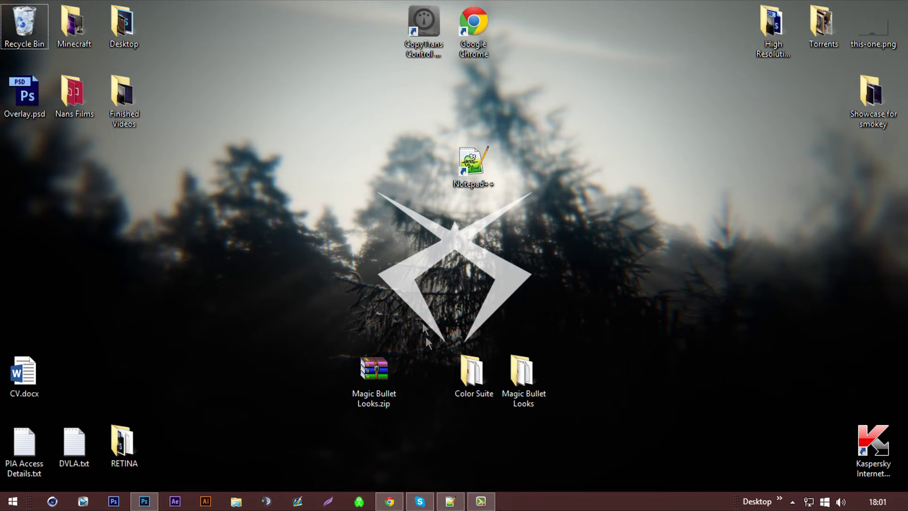
pyautogui.click(445, 497)
pyautogui.click(386, 150)
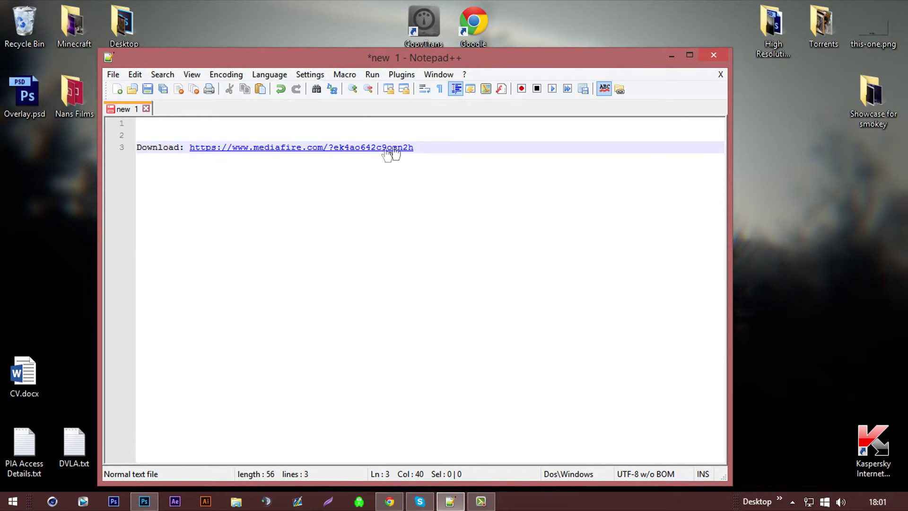
pyautogui.moveTo(419, 147); pyautogui.dragTo(189, 144)
pyautogui.hotkey('ctrl', 'c')
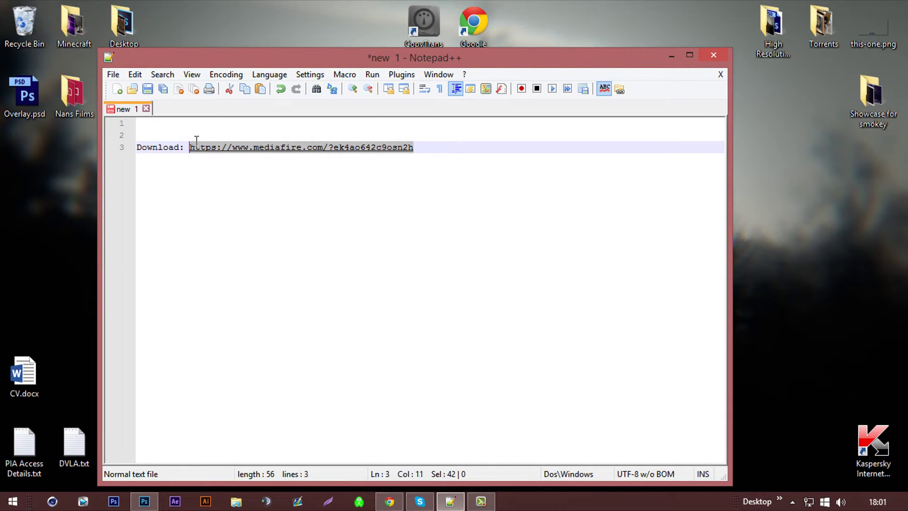
# Step: Open the copied MediaFire link in Google Chrome in place of the Google page
pyautogui.click(390, 503)
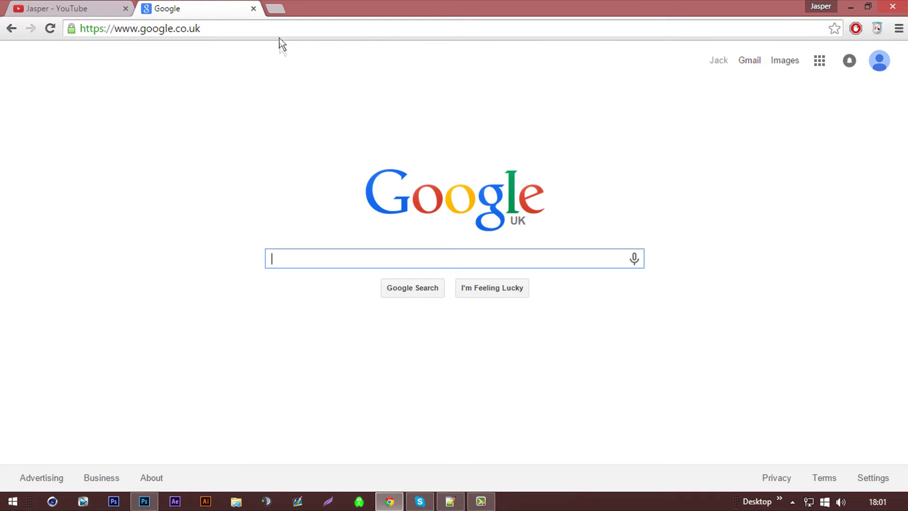
pyautogui.click(272, 27)
pyautogui.press('BackSpace')
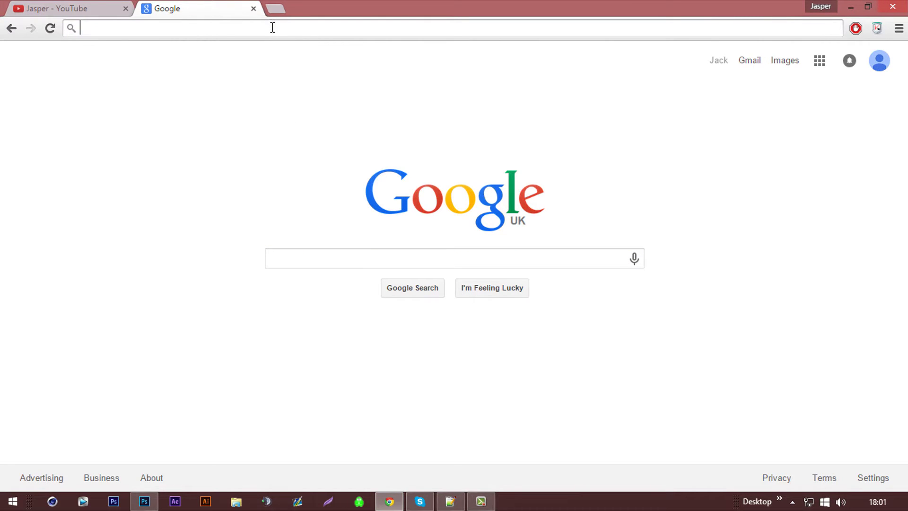
pyautogui.hotkey('ctrl', 'v')
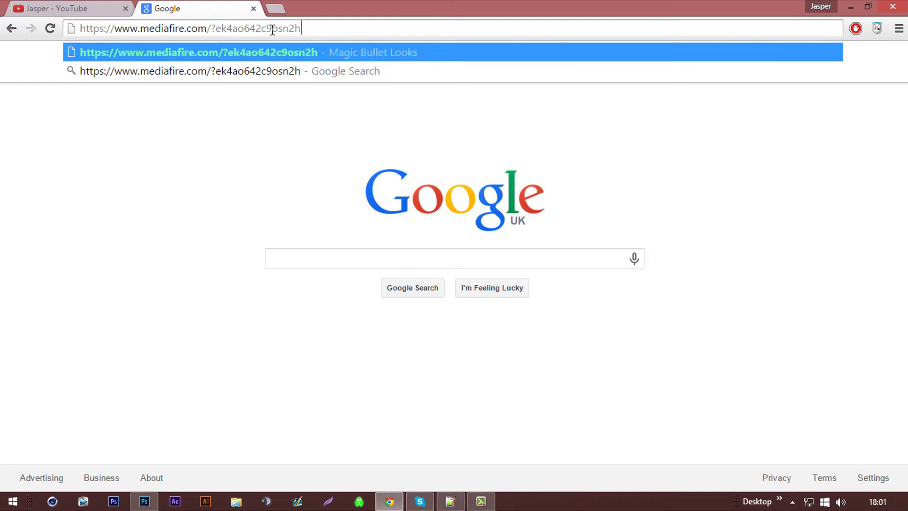
pyautogui.press('Return')
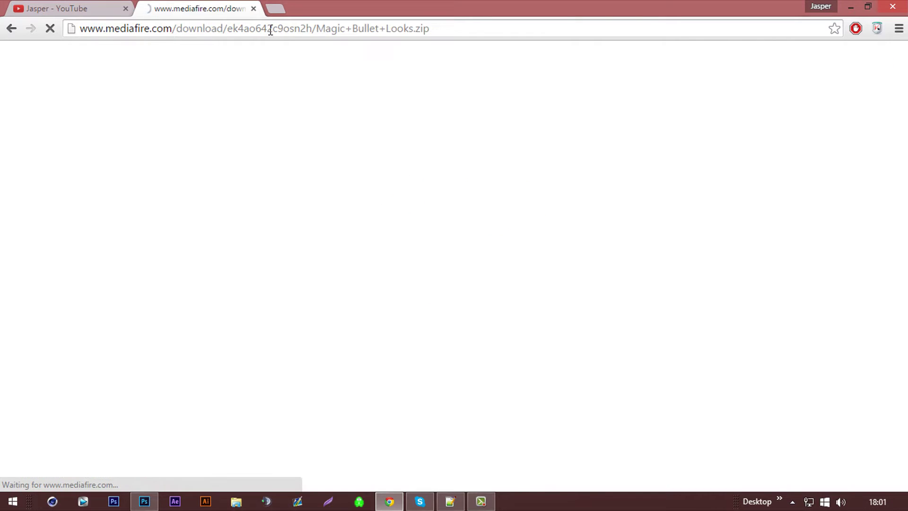
# Step: Start downloading Magic Bullet Looks.zip from the MediaFire page and minimize the browser
pyautogui.click(676, 189)
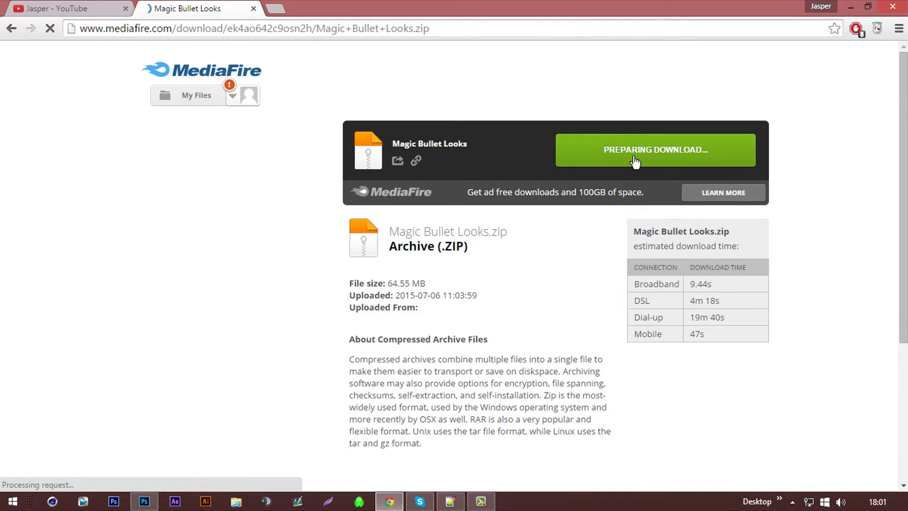
pyautogui.click(635, 161)
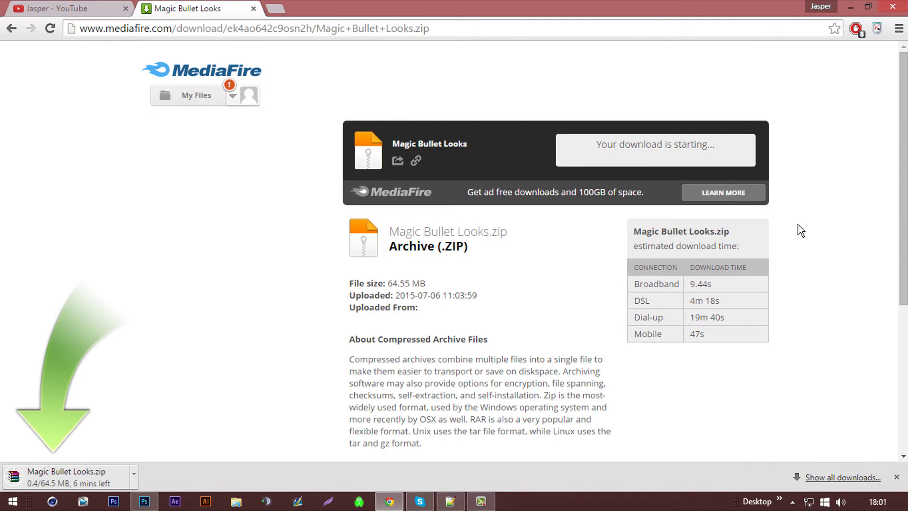
pyautogui.click(847, 8)
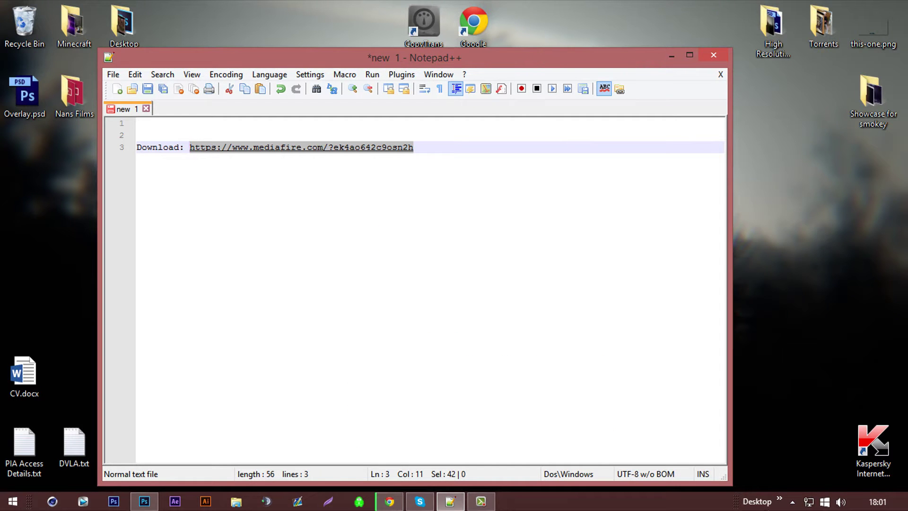
# Step: Look for a Magic Bullet entry among the installed programs in Control Panel's Programs and Features, then close it
pyautogui.click(779, 500)
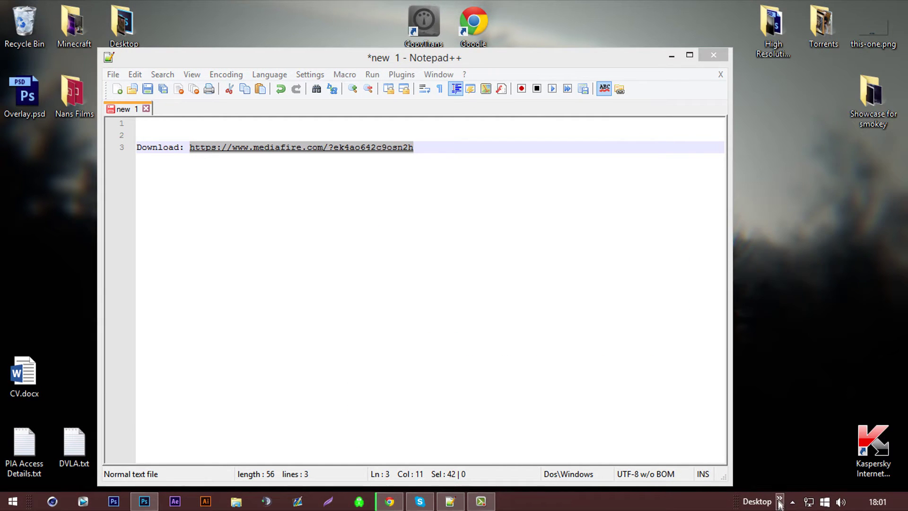
pyautogui.click(779, 500)
pyautogui.click(793, 204)
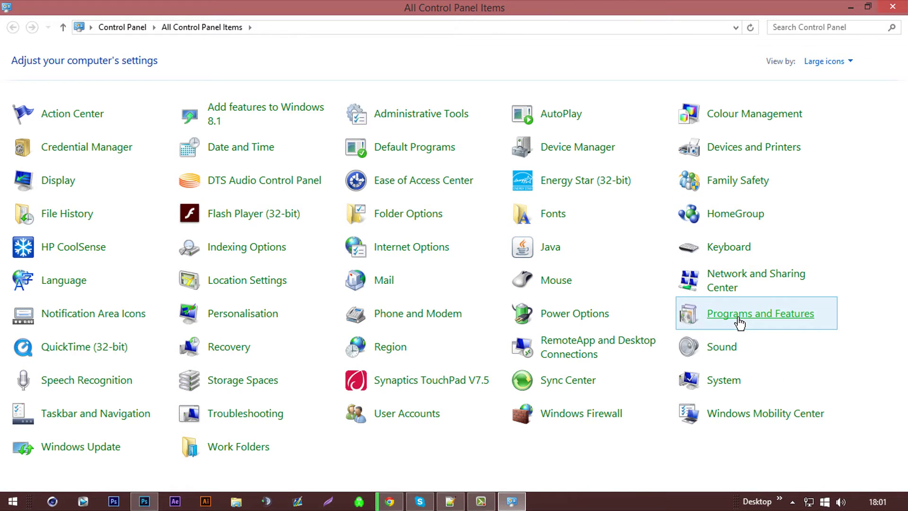
pyautogui.click(738, 322)
pyautogui.click(196, 220)
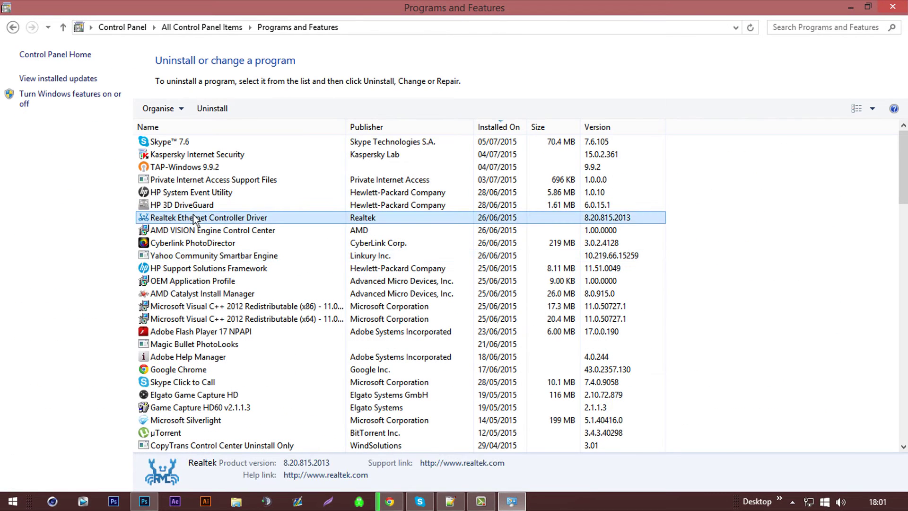
pyautogui.write('ma')
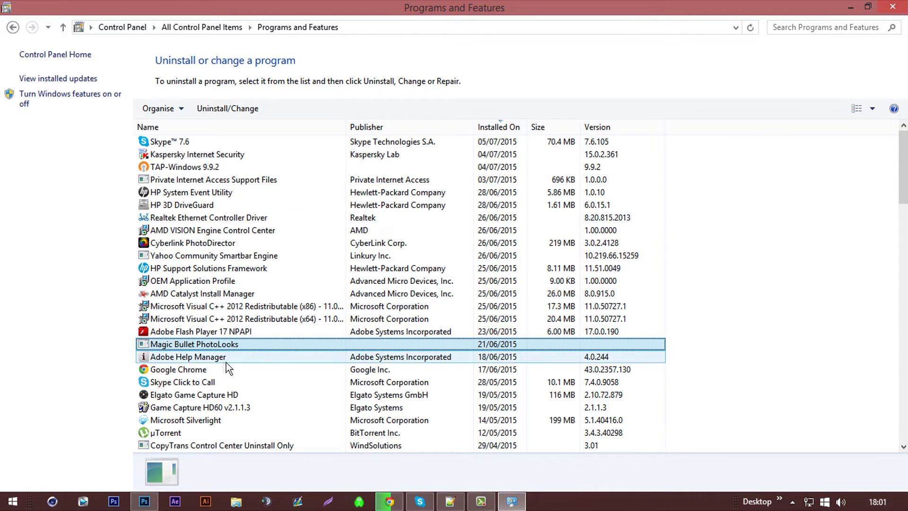
pyautogui.click(892, 7)
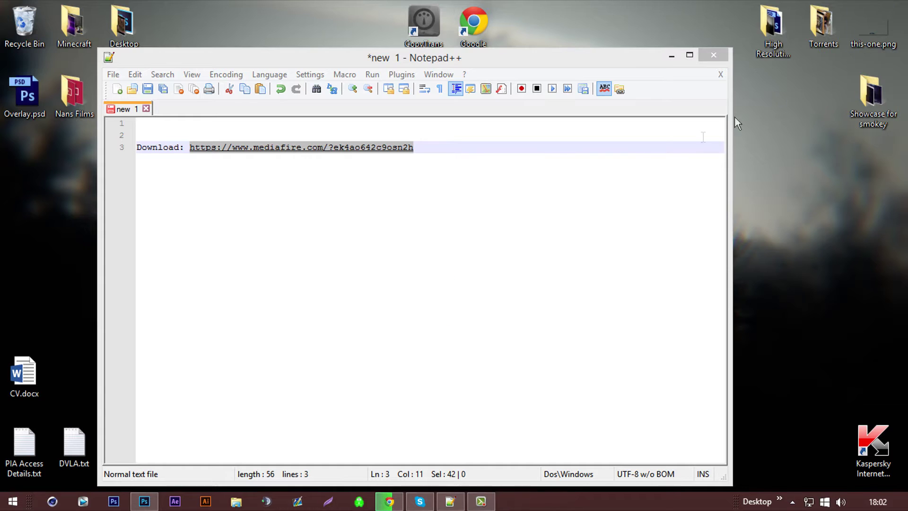
# Step: Inspect the Plug-ins folder of Adobe Photoshop CC (64 bit) under C:\Program Files\Adobe for existing plug-ins, then close File Explorer
pyautogui.click(246, 505)
pyautogui.click(50, 401)
pyautogui.doubleClick(169, 230)
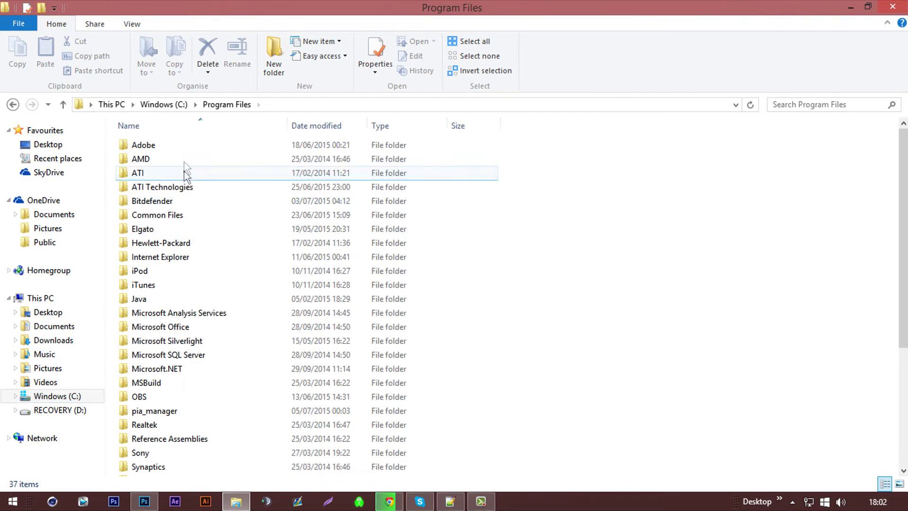
pyautogui.doubleClick(179, 147)
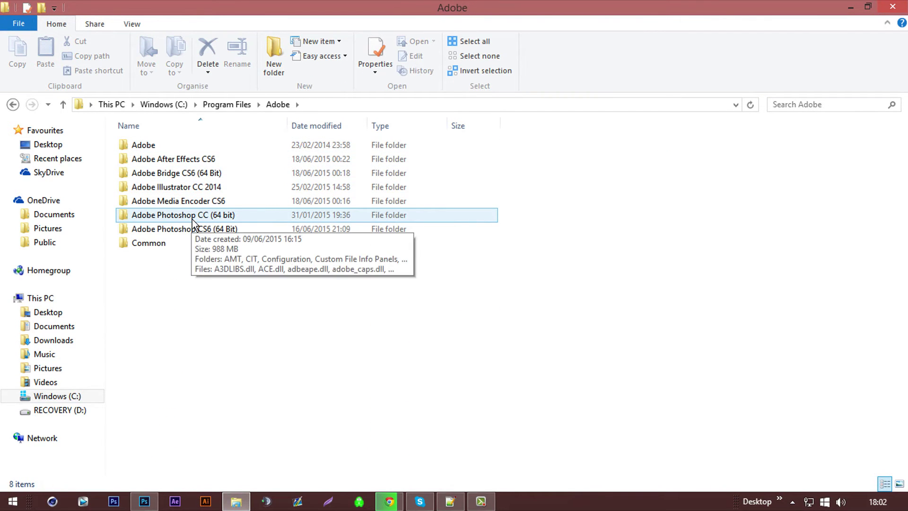
pyautogui.click(226, 215)
pyautogui.doubleClick(226, 215)
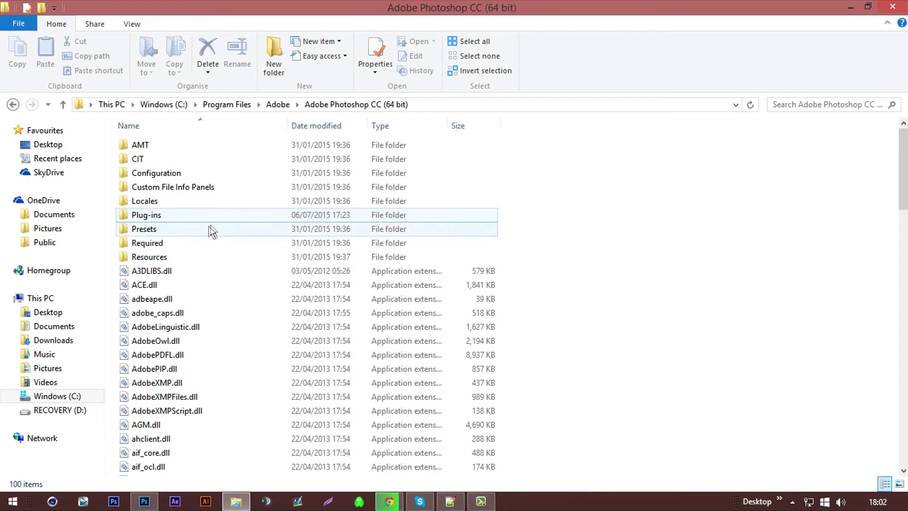
pyautogui.doubleClick(163, 214)
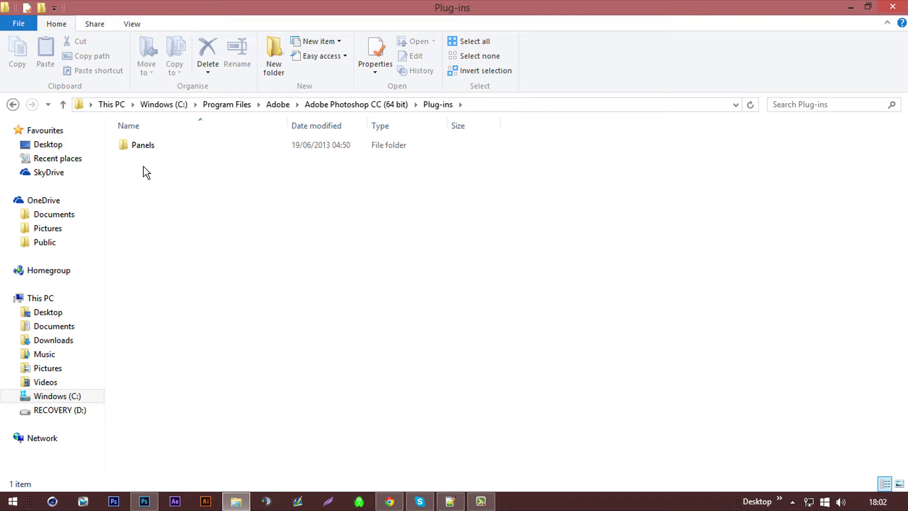
pyautogui.moveTo(141, 200); pyautogui.dragTo(140, 159)
pyautogui.moveTo(166, 198)
pyautogui.mouseDown()
pyautogui.moveTo(156, 153)
pyautogui.moveTo(169, 202)
pyautogui.mouseUp()
pyautogui.click(894, 8)
# Step: Show the downloaded Magic Bullet Looks.zip in its Downloads folder from Chrome
pyautogui.moveTo(420, 502)
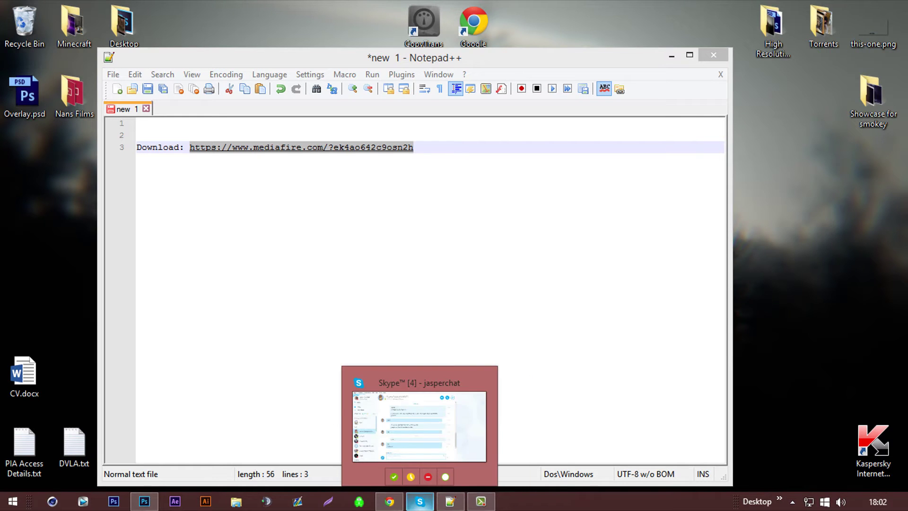
pyautogui.click(390, 502)
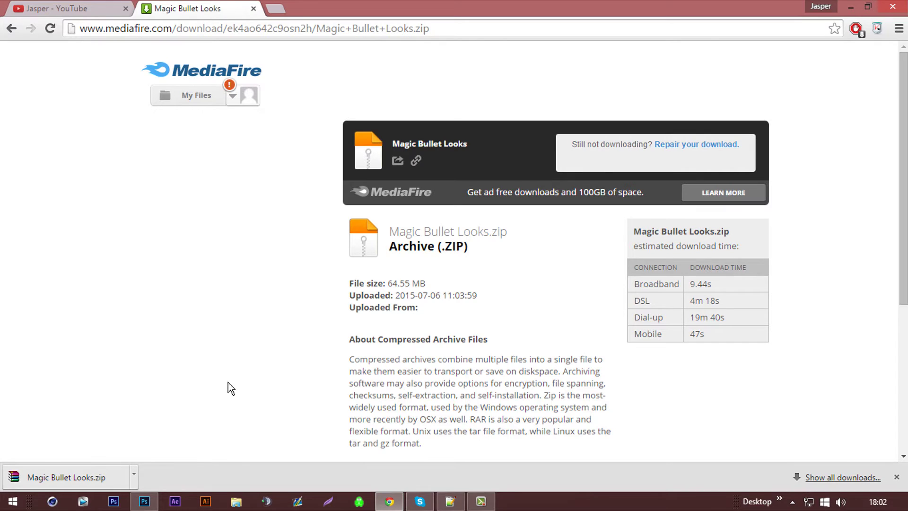
pyautogui.click(133, 474)
pyautogui.click(157, 431)
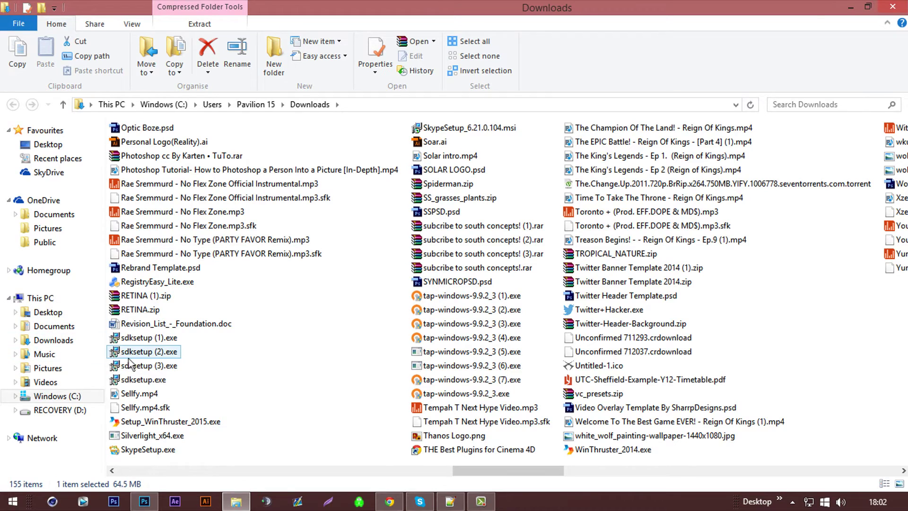
pyautogui.click(885, 14)
pyautogui.click(134, 474)
pyautogui.click(155, 430)
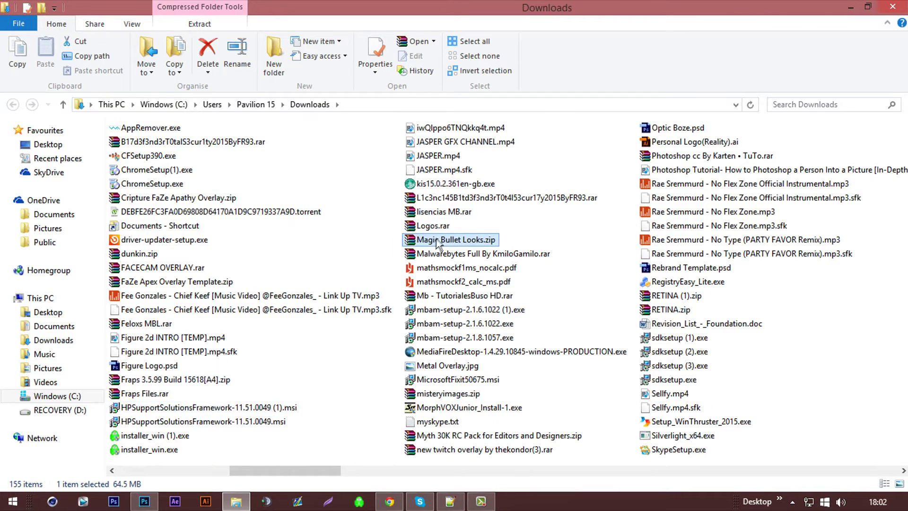
# Step: Move Magic Bullet Looks.zip from Downloads to the Desktop, replacing the existing copy and minimizing the windows covering the desktop
pyautogui.moveTo(436, 241); pyautogui.dragTo(29, 145)
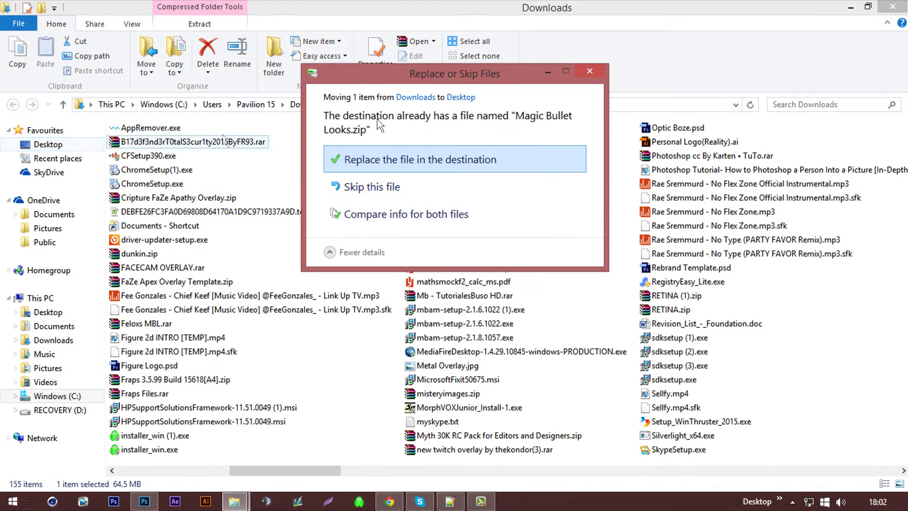
pyautogui.click(859, 7)
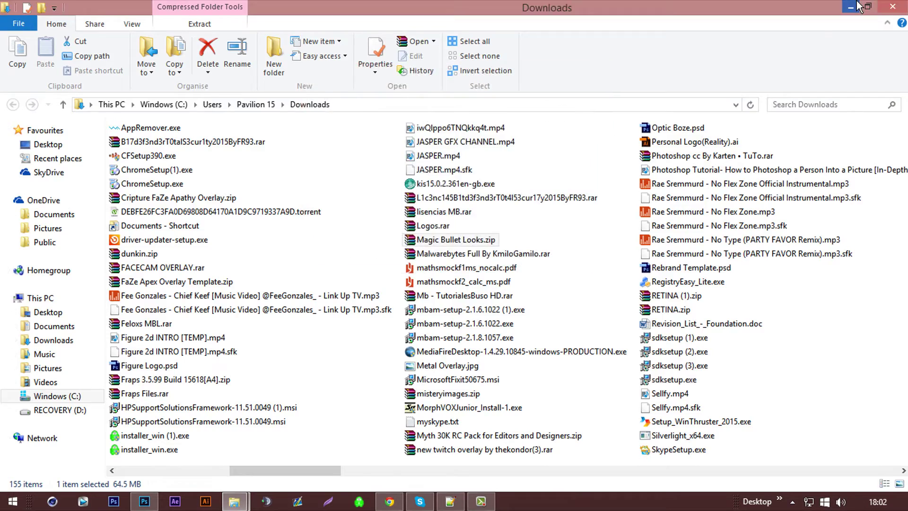
pyautogui.click(858, 6)
pyautogui.click(852, 6)
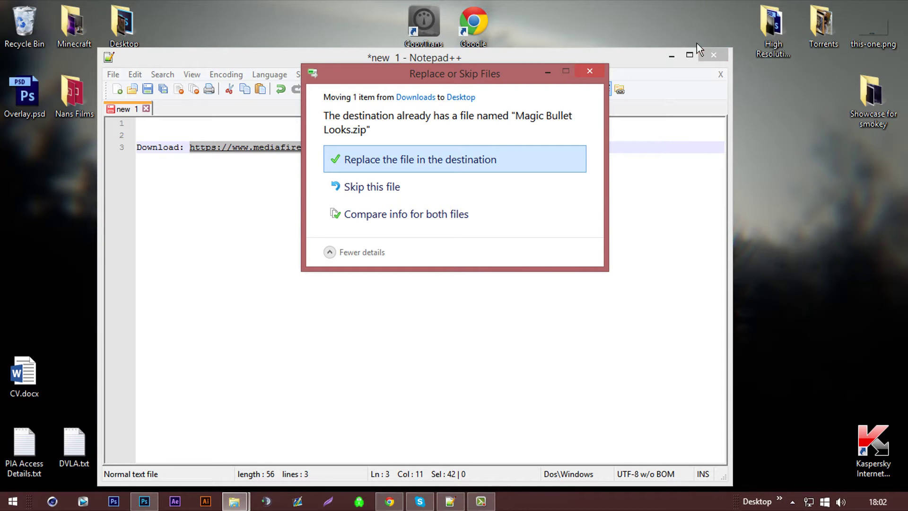
pyautogui.click(672, 56)
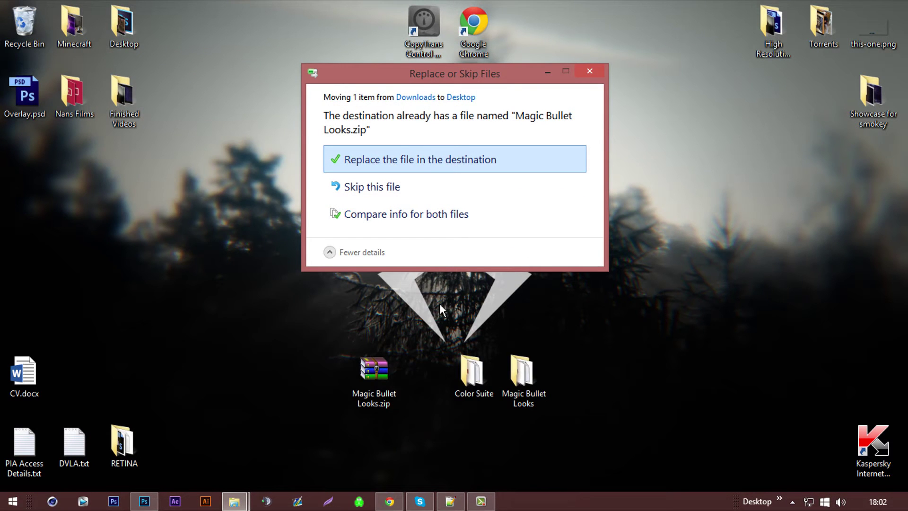
pyautogui.click(410, 163)
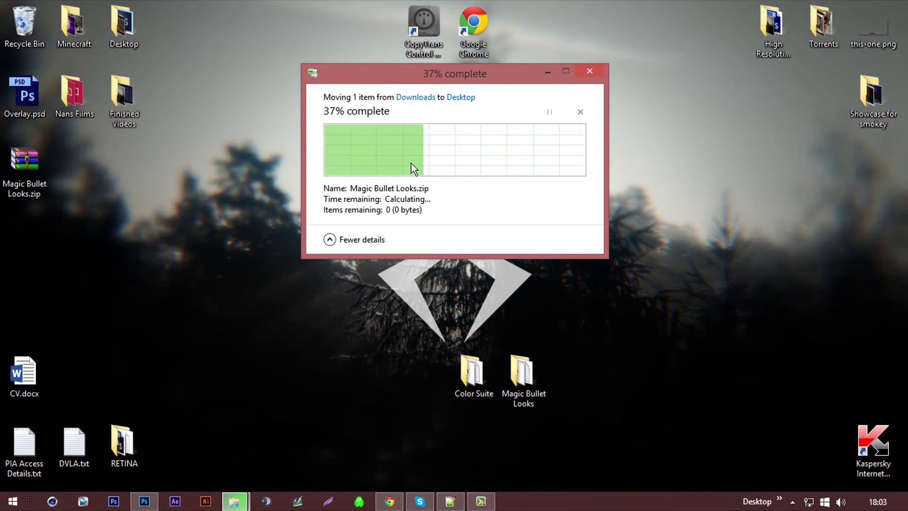
# Step: Reposition the Magic Bullet Looks.zip icon in the empty desktop area beside the wallpaper logo
pyautogui.moveTo(43, 164); pyautogui.dragTo(345, 374)
pyautogui.moveTo(339, 358); pyautogui.dragTo(289, 288)
pyautogui.moveTo(439, 315); pyautogui.dragTo(618, 383)
pyautogui.click(231, 305)
# Step: View the contents of Magic Bullet Looks.zip in WinRAR, dismissing the licence notice, and close the archive
pyautogui.doubleClick(255, 297)
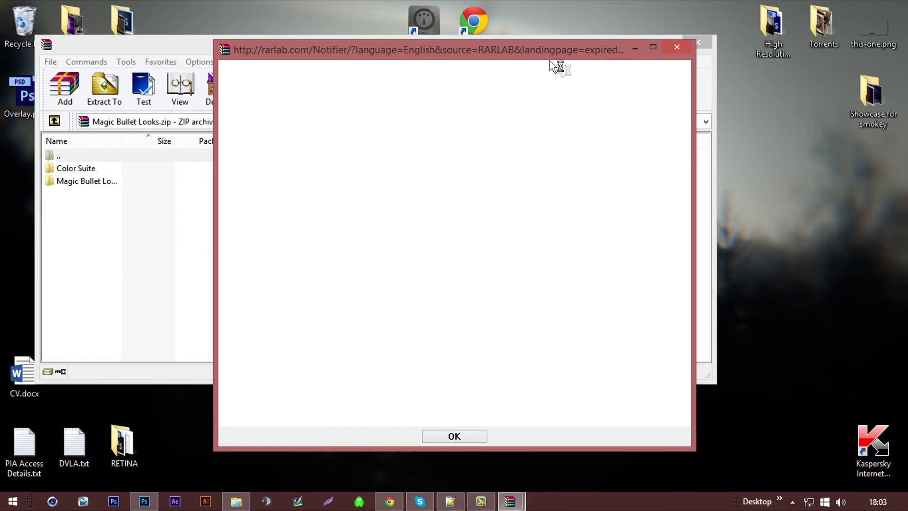
pyautogui.click(454, 436)
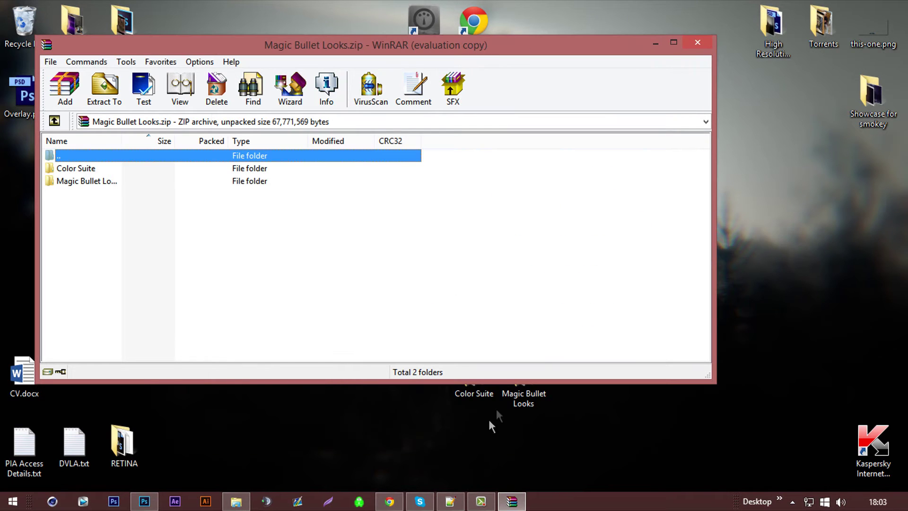
pyautogui.click(698, 42)
# Step: Extract Magic Bullet Looks.zip onto the desktop, overwriting all existing files
pyautogui.rightClick(283, 299)
pyautogui.click(342, 56)
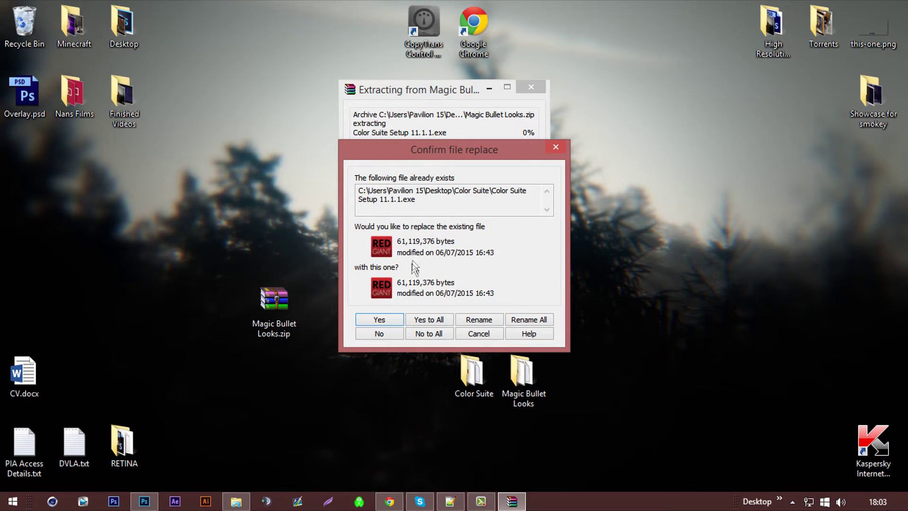
pyautogui.click(435, 321)
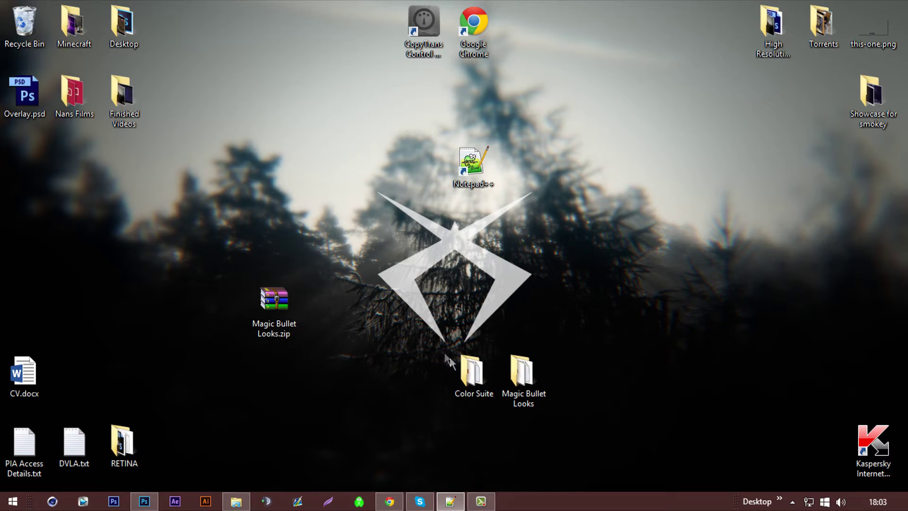
# Step: Rearrange the Color Suite and Magic Bullet Looks folders on the desktop so they sit apart from each other
pyautogui.click(480, 374)
pyautogui.moveTo(480, 373); pyautogui.dragTo(381, 374)
pyautogui.moveTo(529, 375); pyautogui.dragTo(438, 370)
pyautogui.moveTo(381, 382); pyautogui.dragTo(600, 306)
pyautogui.moveTo(410, 383); pyautogui.dragTo(354, 398)
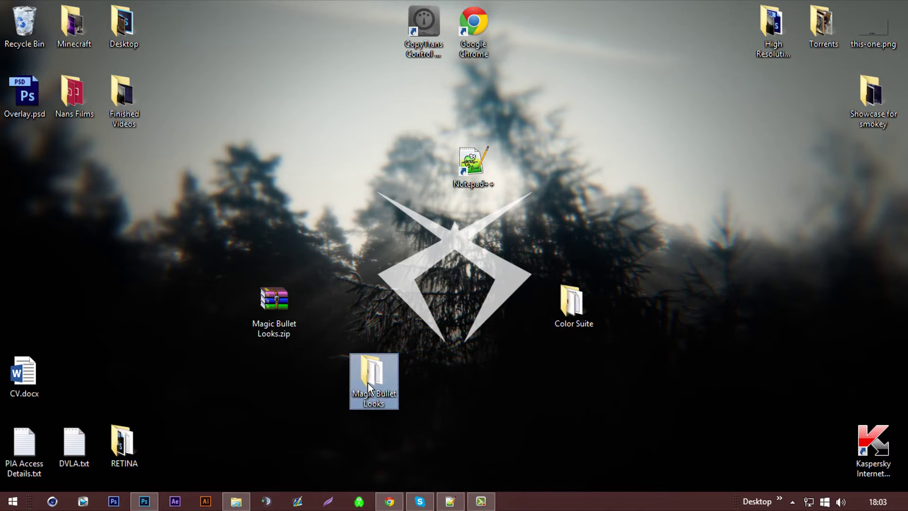
# Step: Launch the Magic Bullet PhotoLooks 1.0 64bit installer from the Magic Bullet Looks folder on the desktop
pyautogui.doubleClick(368, 384)
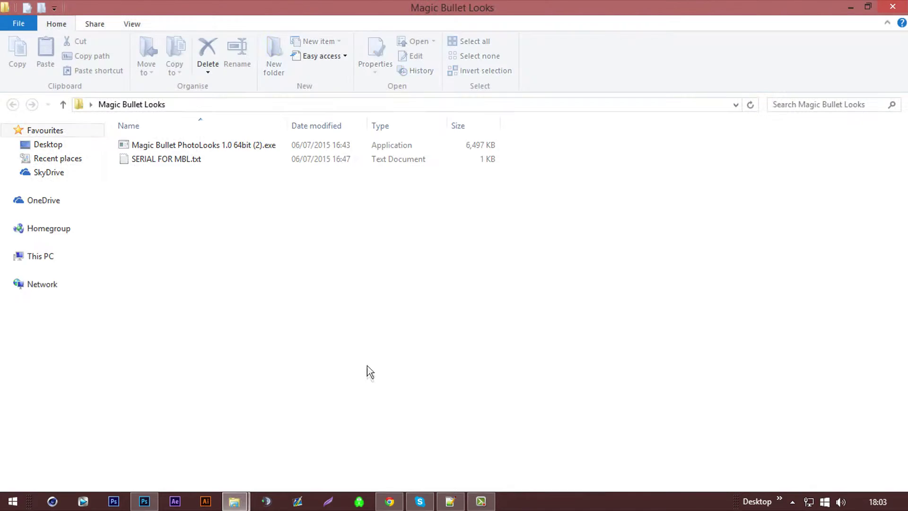
pyautogui.doubleClick(219, 147)
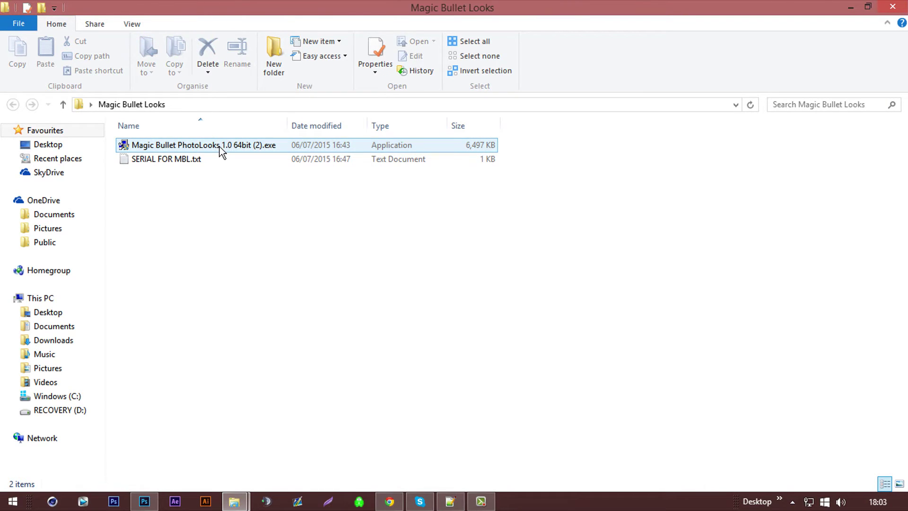
pyautogui.doubleClick(219, 151)
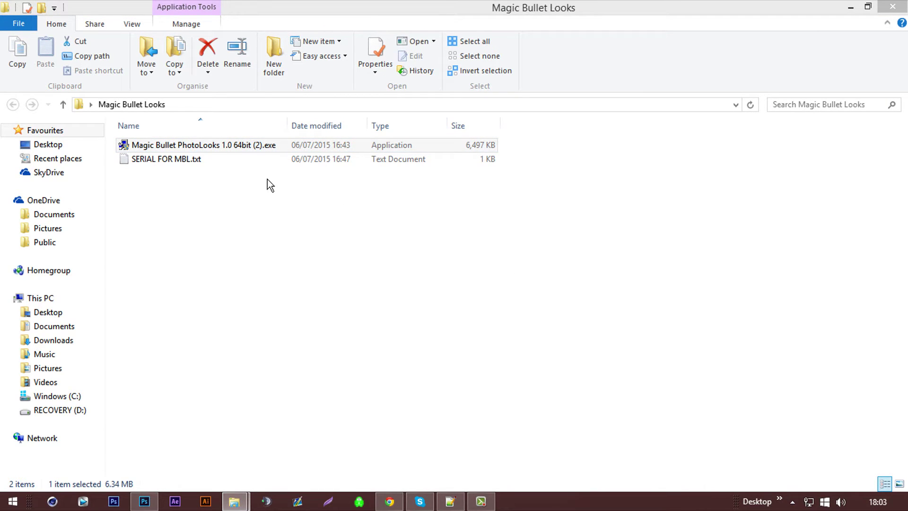
# Step: Open SERIAL FOR MBL.txt, select the serial number after the MBL Code label, and minimise the text file
pyautogui.doubleClick(186, 162)
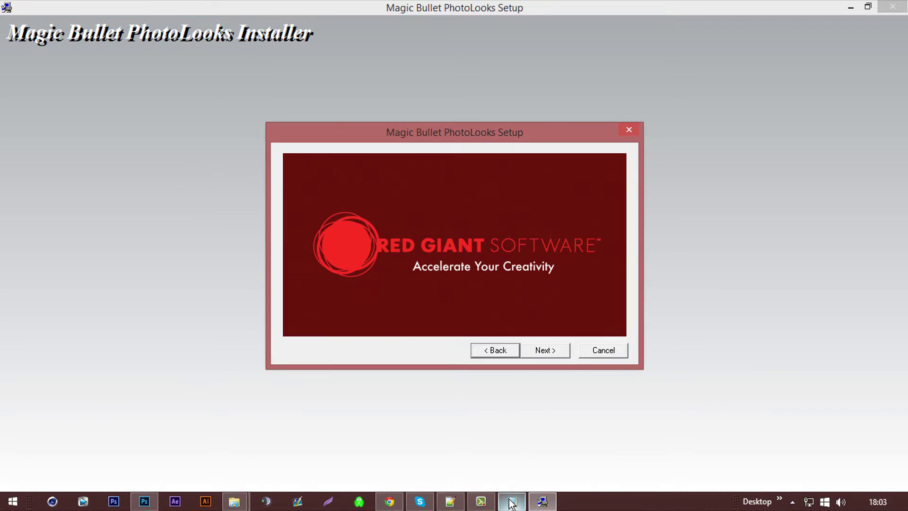
pyautogui.click(515, 463)
pyautogui.moveTo(528, 105); pyautogui.dragTo(400, 97)
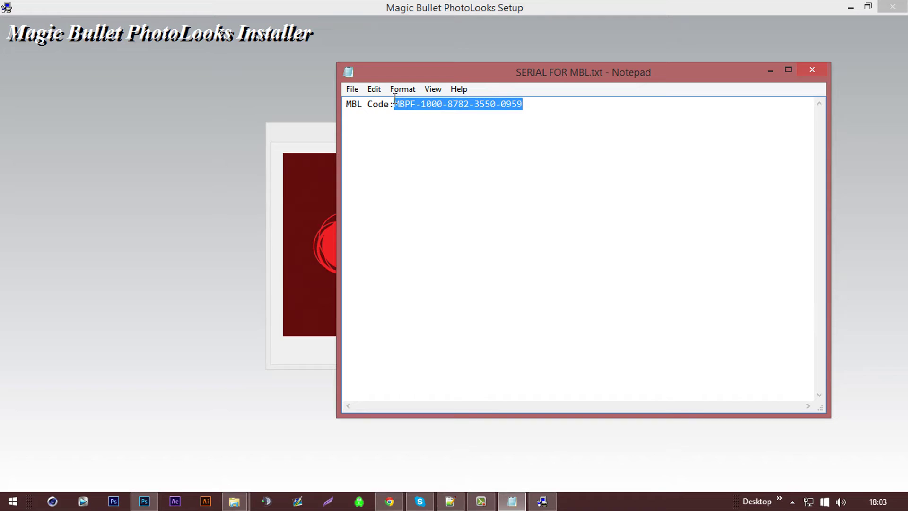
pyautogui.click(769, 70)
# Step: Accept the Red Giant licence agreement in the PhotoLooks installer and register with the serial number
pyautogui.click(551, 350)
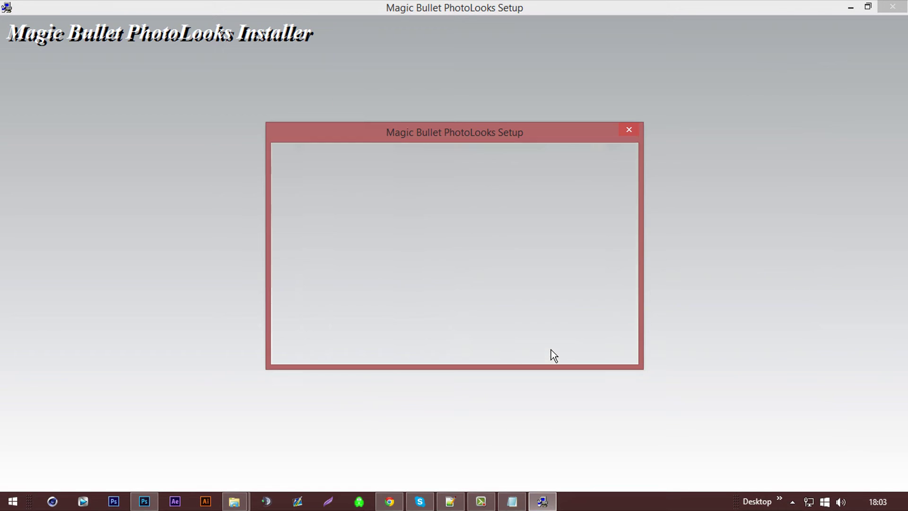
pyautogui.click(553, 353)
pyautogui.click(552, 353)
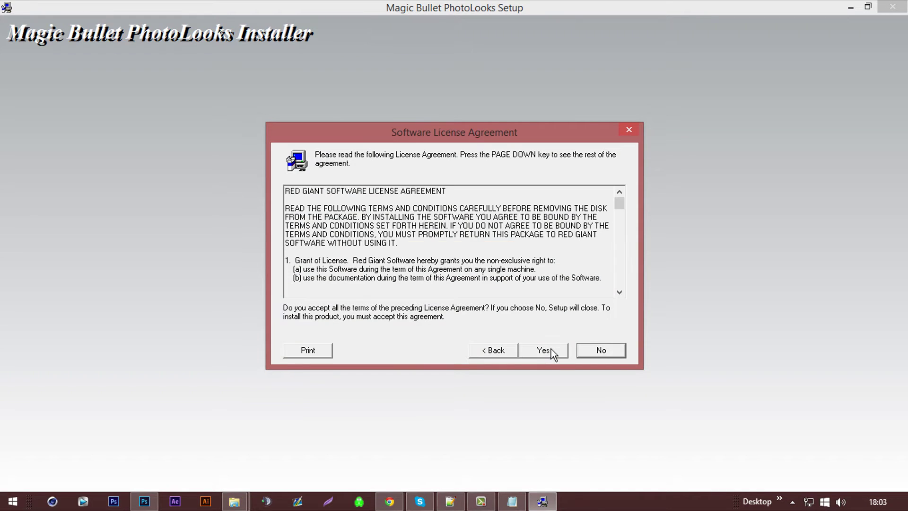
pyautogui.click(552, 350)
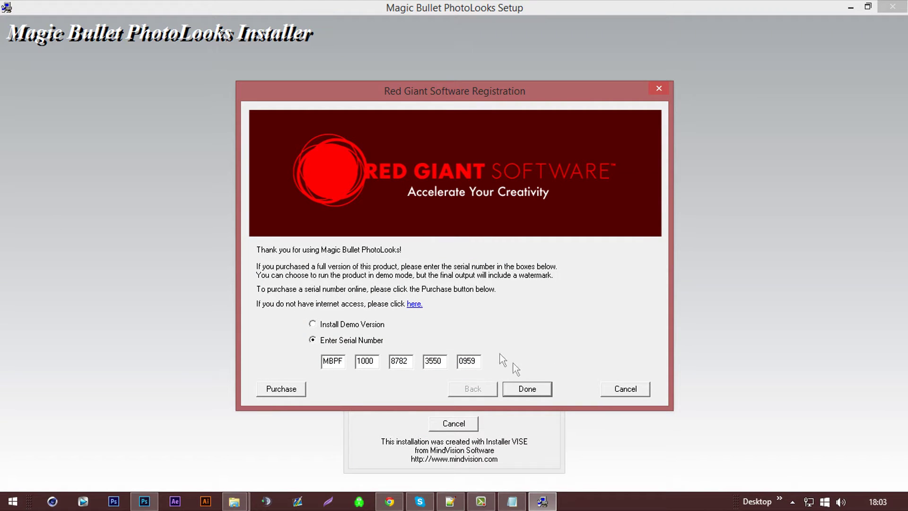
pyautogui.click(518, 389)
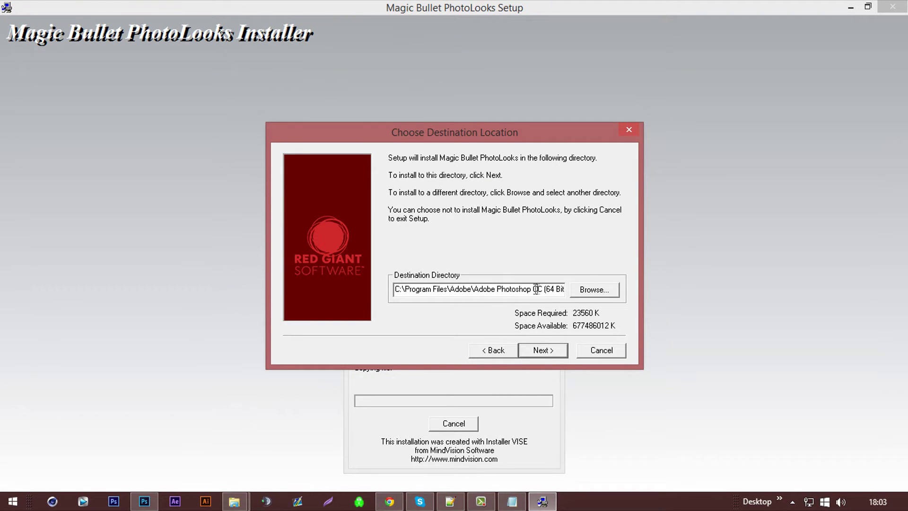
# Step: Install Magic Bullet PhotoLooks into the Adobe Photoshop CC (64 Bit) Plug-ins directory and finish the setup
pyautogui.moveTo(501, 292); pyautogui.dragTo(574, 295)
pyautogui.click(522, 285)
pyautogui.click(545, 288)
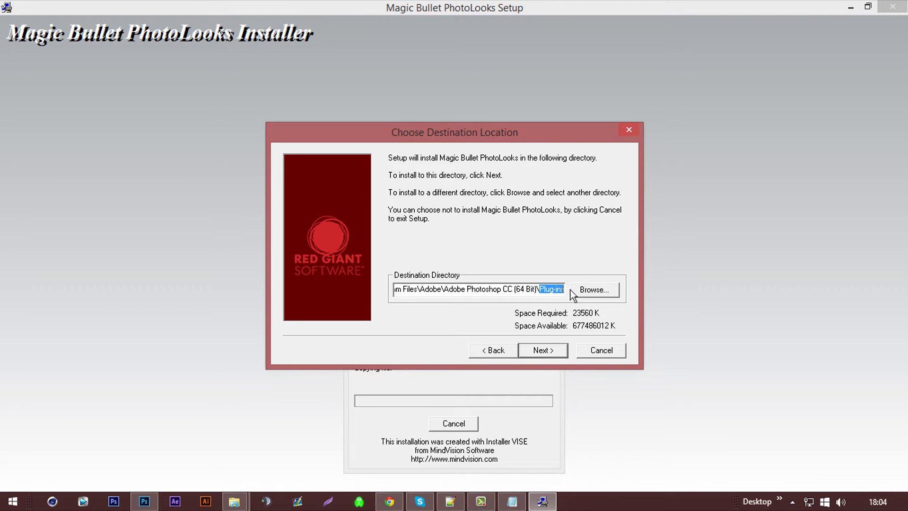
pyautogui.click(543, 350)
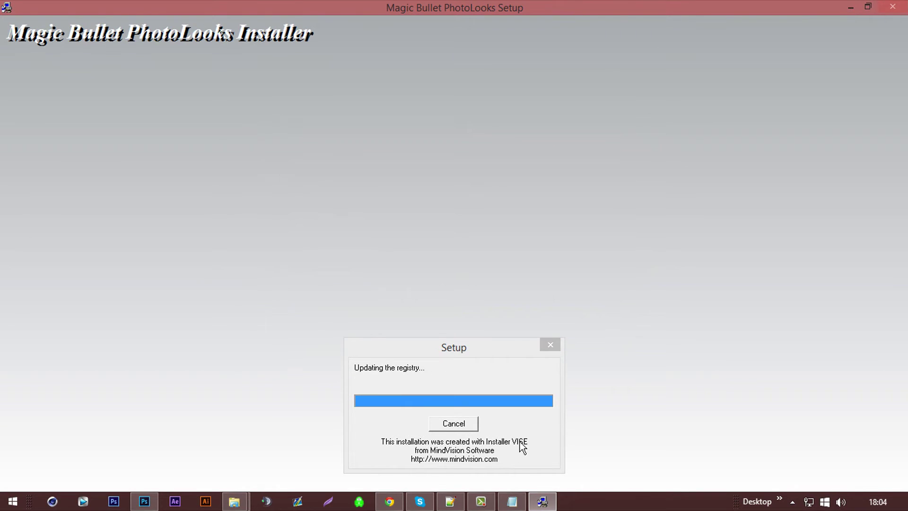
pyautogui.click(551, 354)
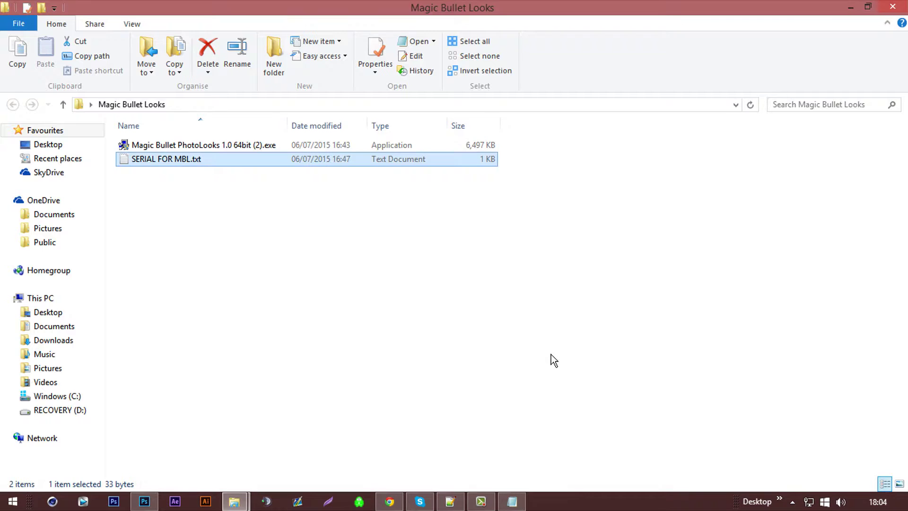
# Step: Close the PhotoLooks serial text file, the Red Giant registration page and the Magic Bullet Looks folder
pyautogui.click(512, 501)
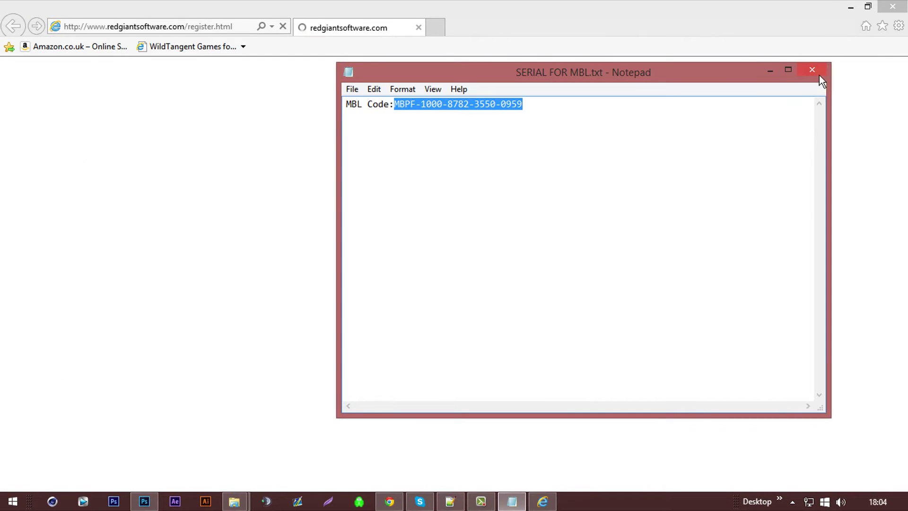
pyautogui.click(820, 75)
pyautogui.click(893, 8)
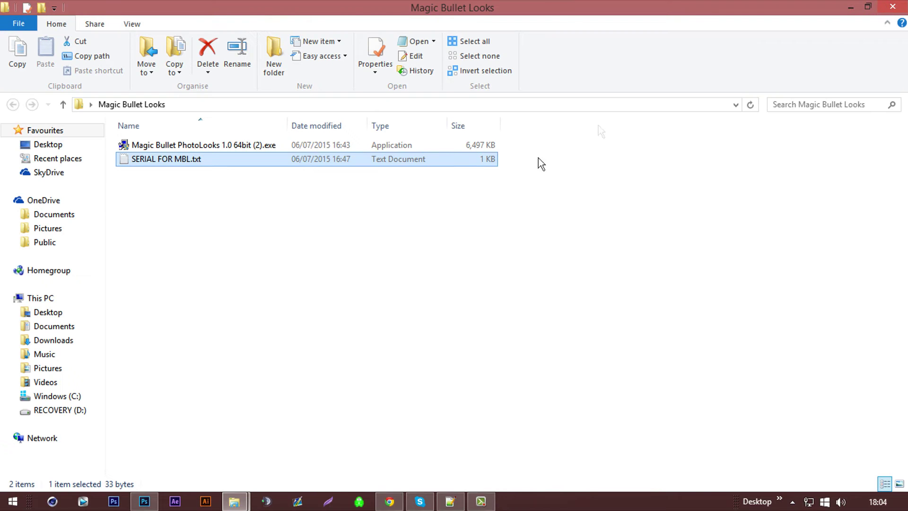
pyautogui.click(891, 7)
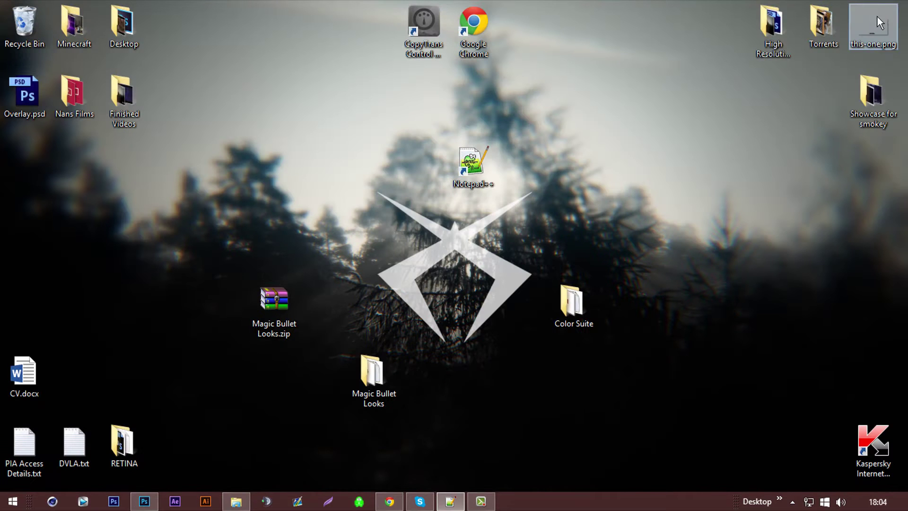
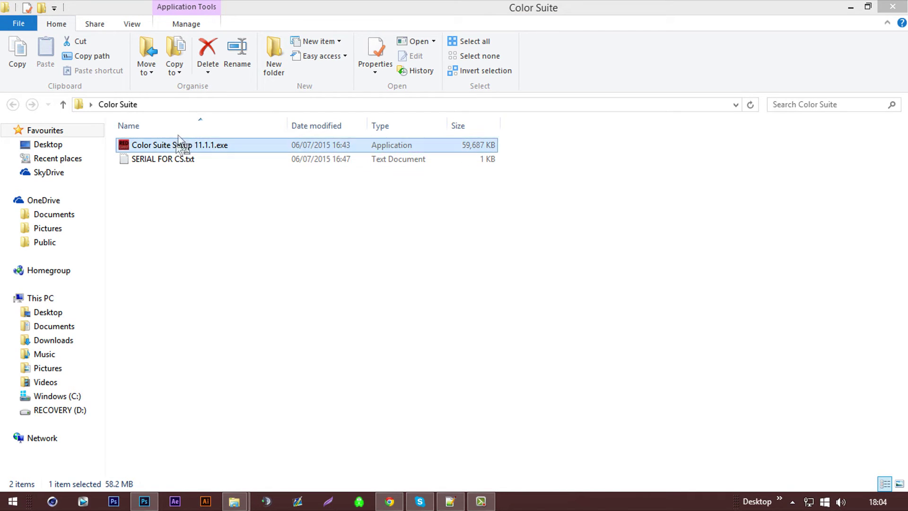
# Step: Copy the serial number from SERIAL FOR CS.txt in the Color Suite folder and minimise both windows
pyautogui.click(183, 160)
pyautogui.doubleClick(183, 160)
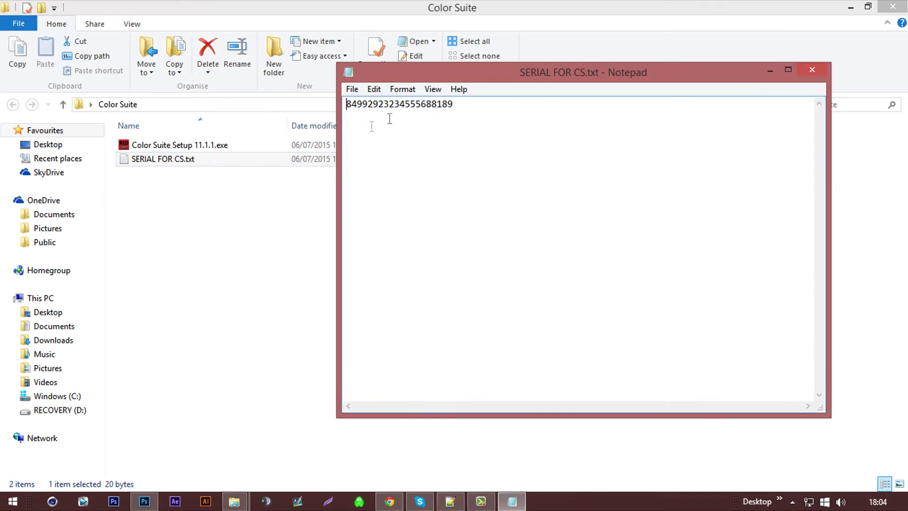
pyautogui.doubleClick(413, 100)
pyautogui.hotkey('ctrl', 'c')
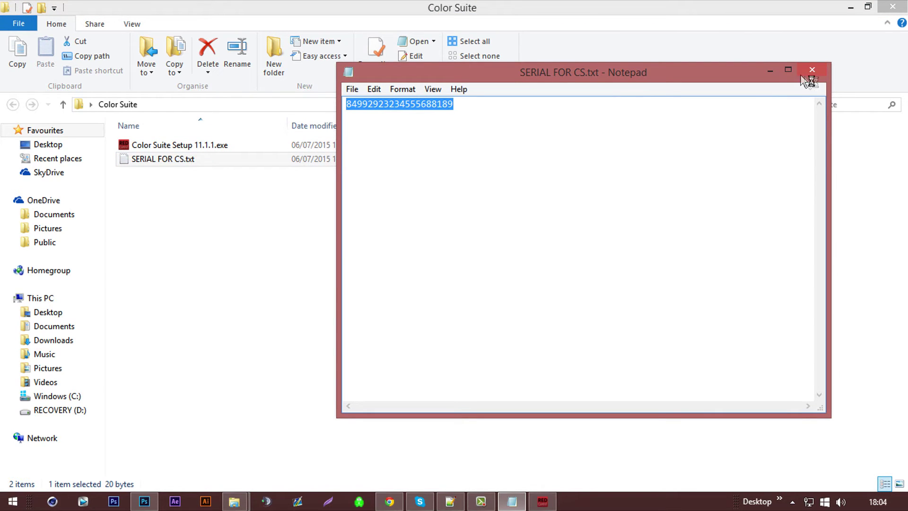
pyautogui.click(770, 70)
pyautogui.click(852, 6)
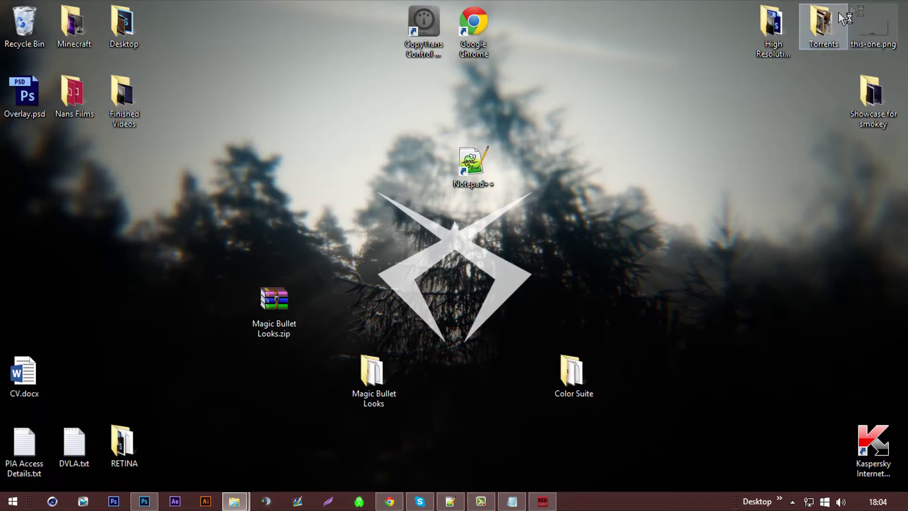
# Step: Move the Magic Bullet Looks and Color Suite folders and Magic Bullet Looks.zip into one row beneath the desktop's upper-right icons
pyautogui.moveTo(534, 509)
pyautogui.moveTo(398, 375); pyautogui.dragTo(589, 303)
pyautogui.moveTo(586, 376); pyautogui.dragTo(687, 235)
pyautogui.moveTo(579, 312); pyautogui.dragTo(677, 106)
pyautogui.moveTo(681, 227); pyautogui.dragTo(717, 100)
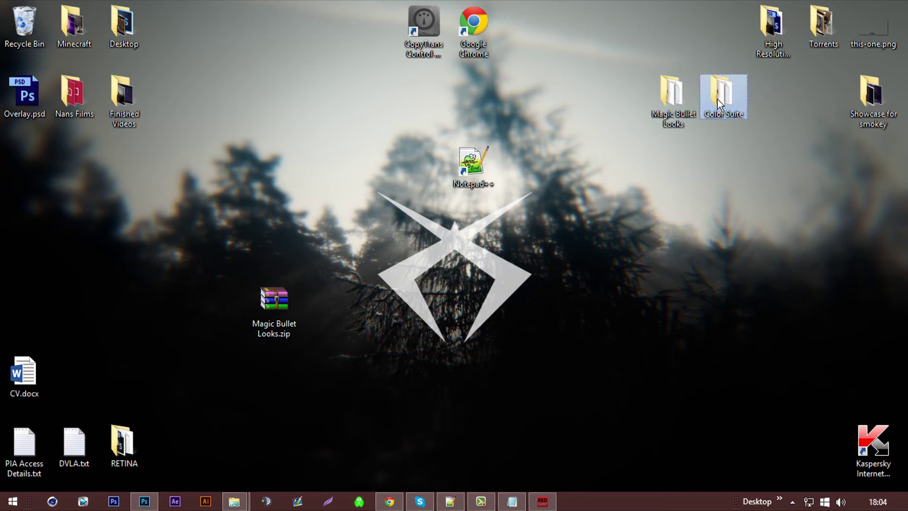
pyautogui.moveTo(294, 329); pyautogui.dragTo(641, 119)
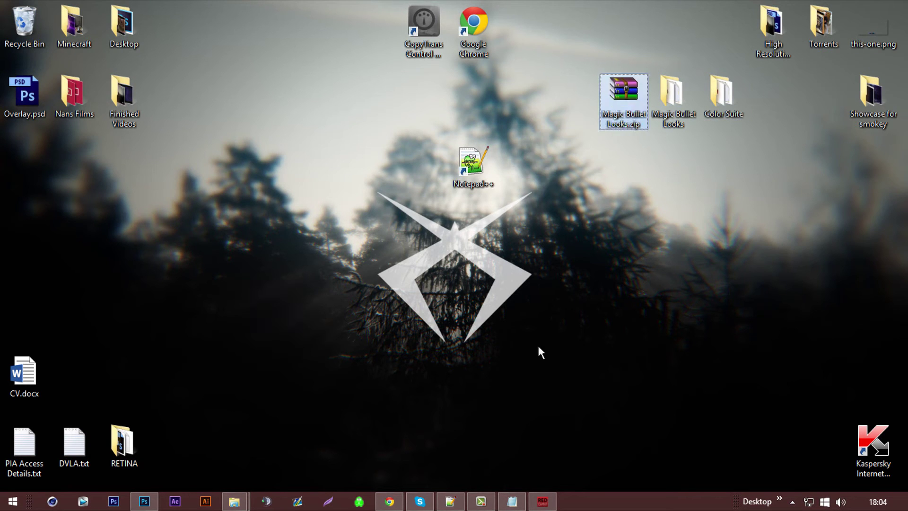
# Step: Start the Color Suite setup and register Magic Bullet Looks with the copied serial number, keeping the product ticked
pyautogui.click(543, 505)
pyautogui.moveTo(512, 502)
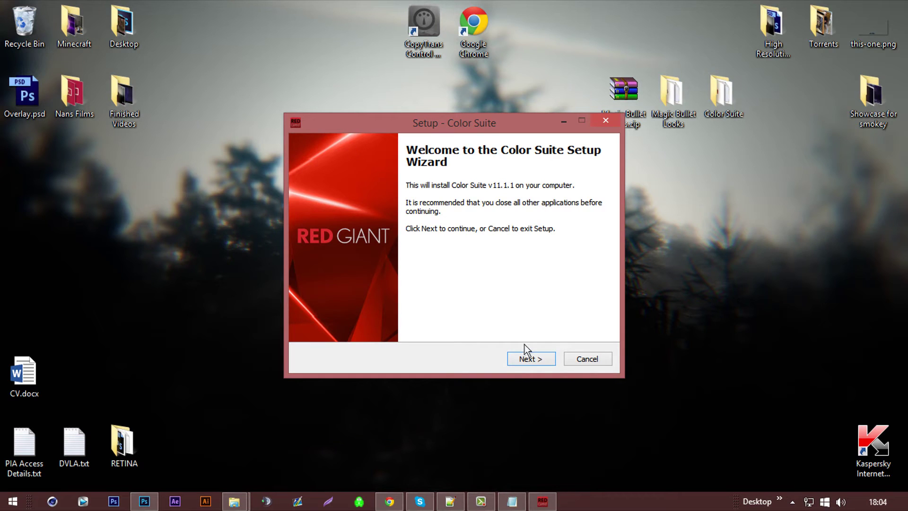
pyautogui.click(529, 358)
pyautogui.click(372, 256)
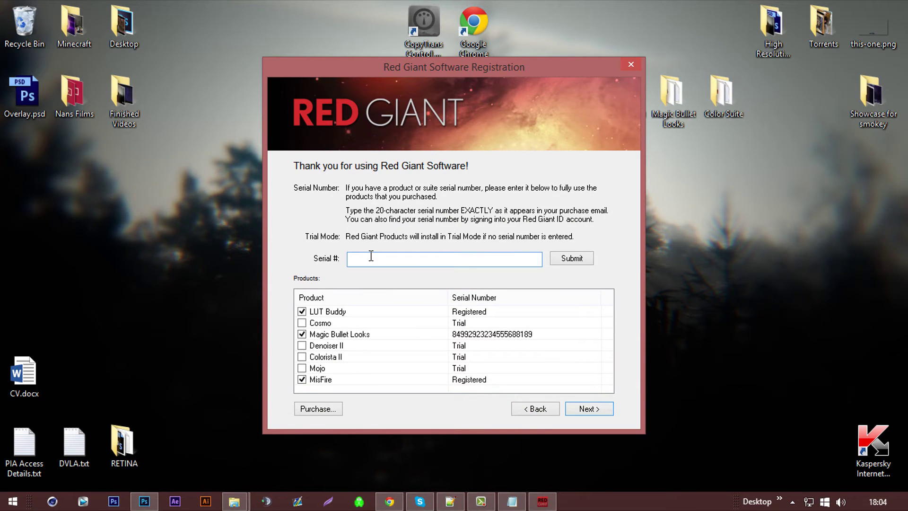
pyautogui.hotkey('ctrl', 'v')
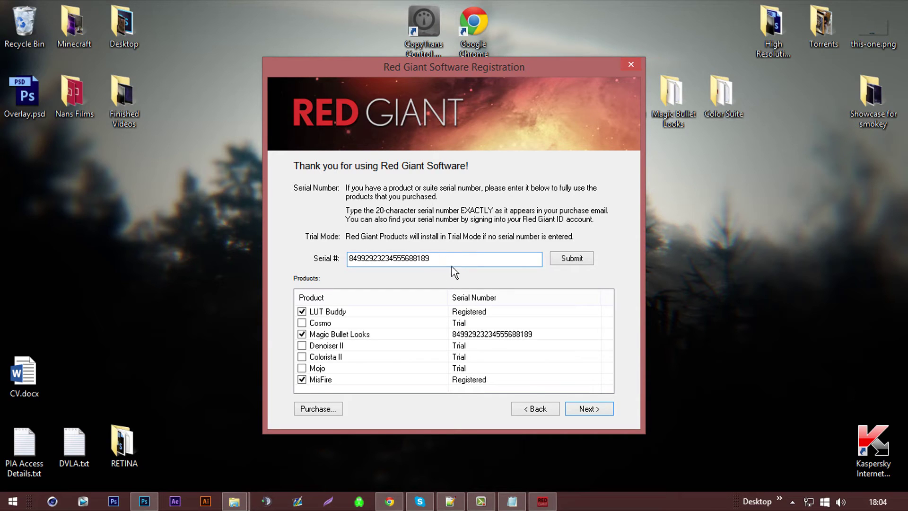
pyautogui.click(567, 260)
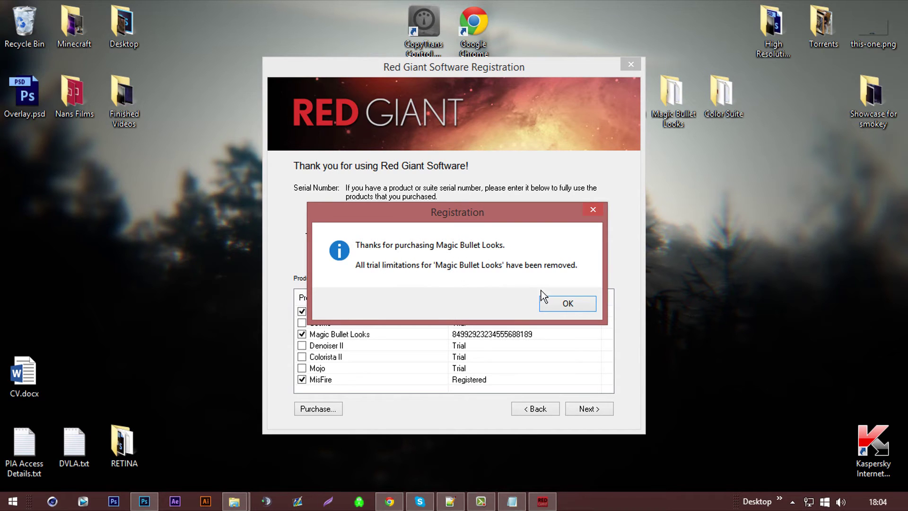
pyautogui.click(550, 303)
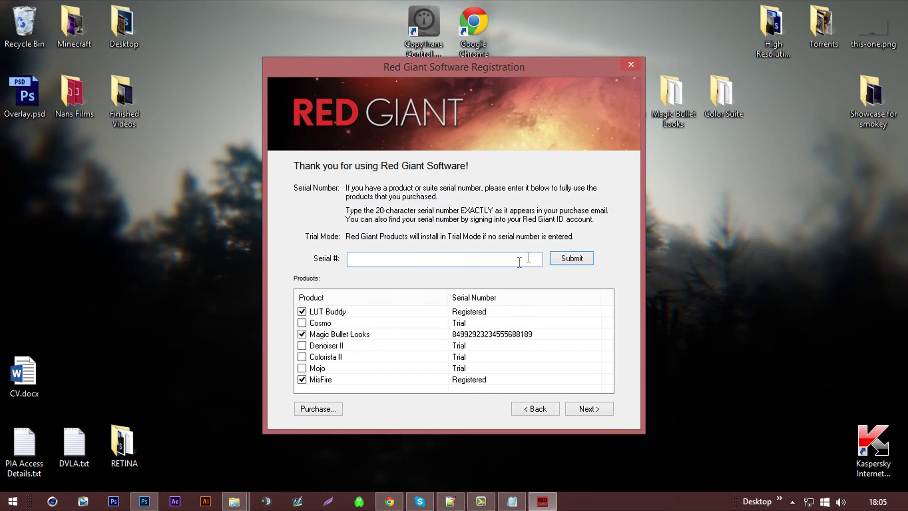
pyautogui.click(302, 334)
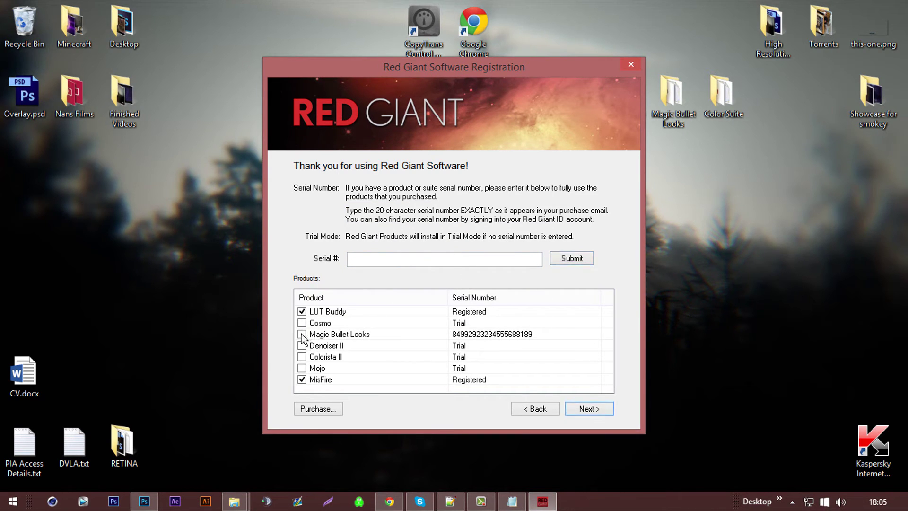
pyautogui.click(301, 334)
# Step: Switch to Photoshop, check the list of installed filters, and close Photoshop
pyautogui.moveTo(144, 501)
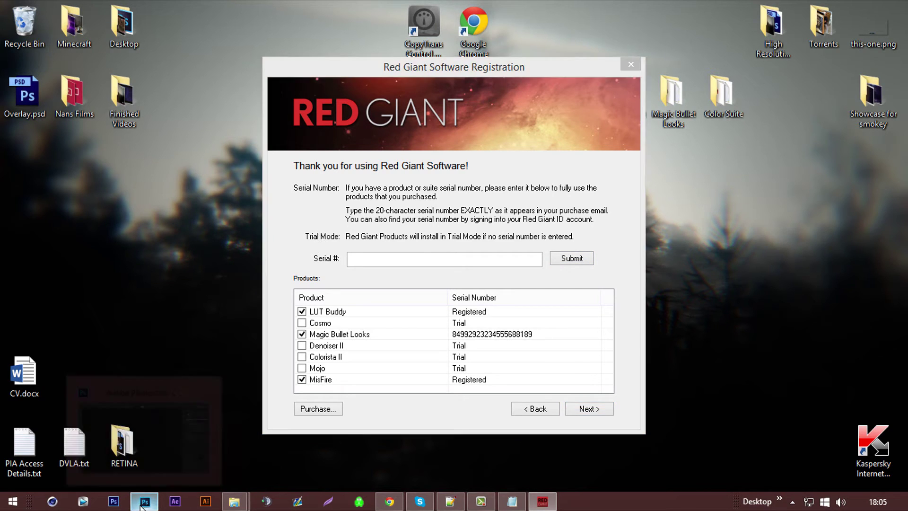
pyautogui.click(166, 466)
pyautogui.click(213, 9)
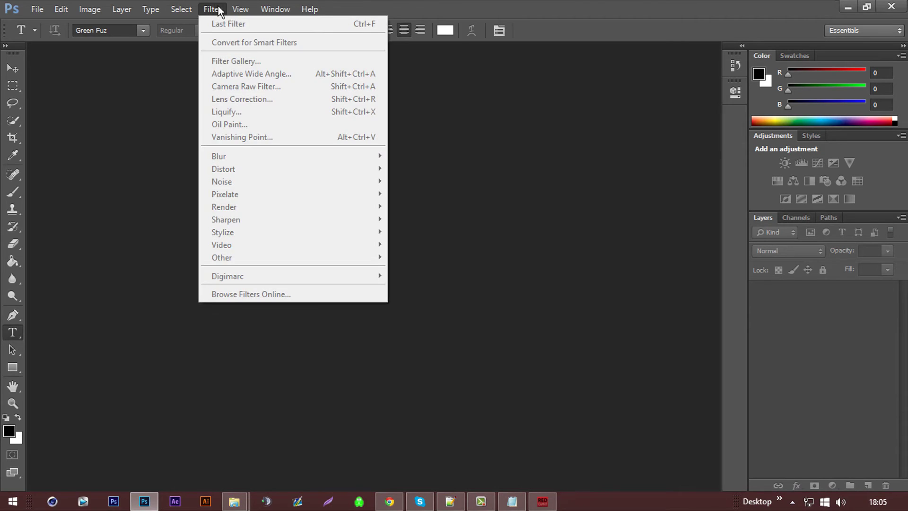
pyautogui.click(494, 113)
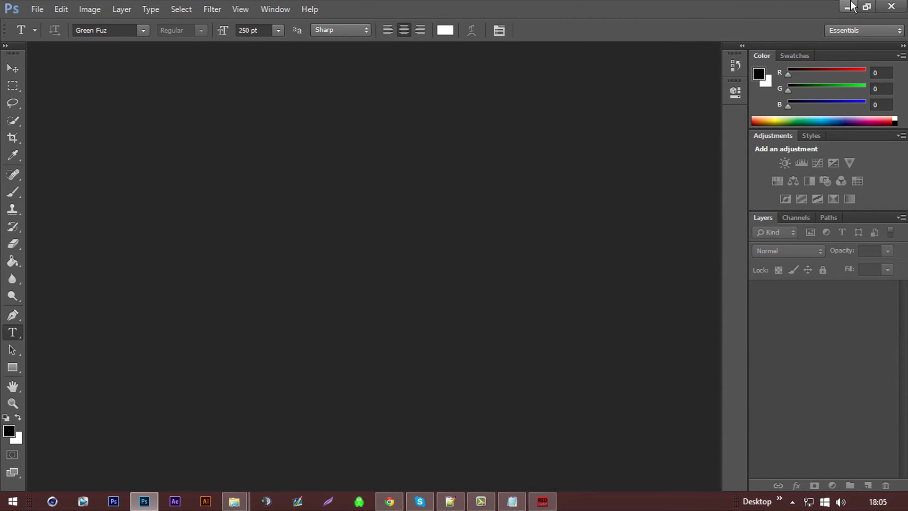
pyautogui.click(888, 8)
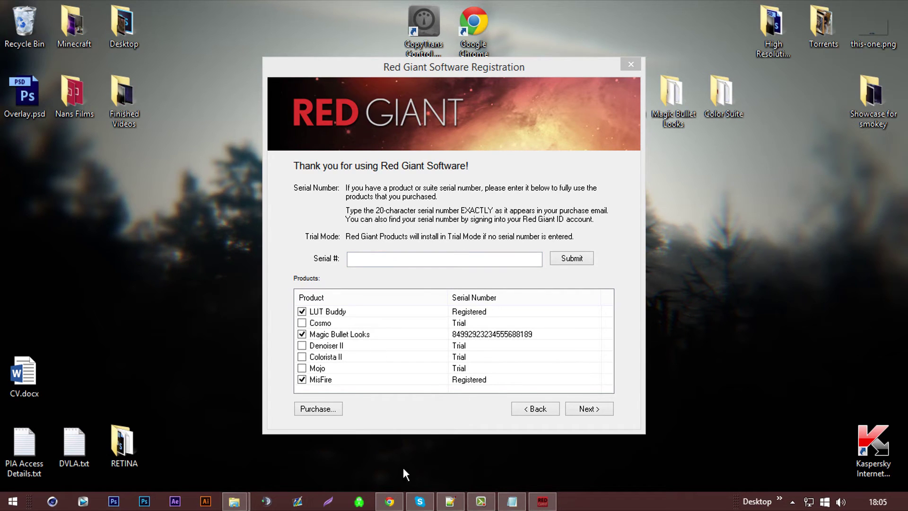
# Step: Accept the Color Suite licence agreement and include Adobe Photoshop CC in the components to install
pyautogui.click(587, 409)
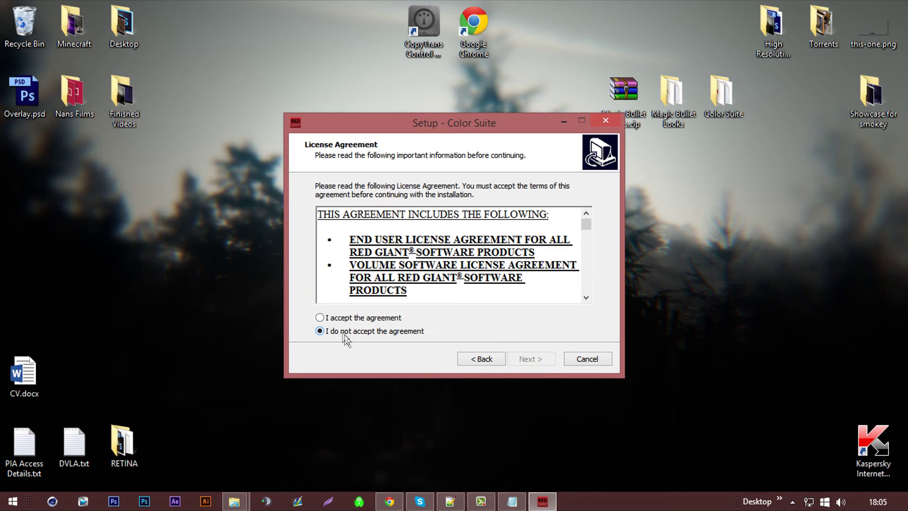
pyautogui.click(320, 317)
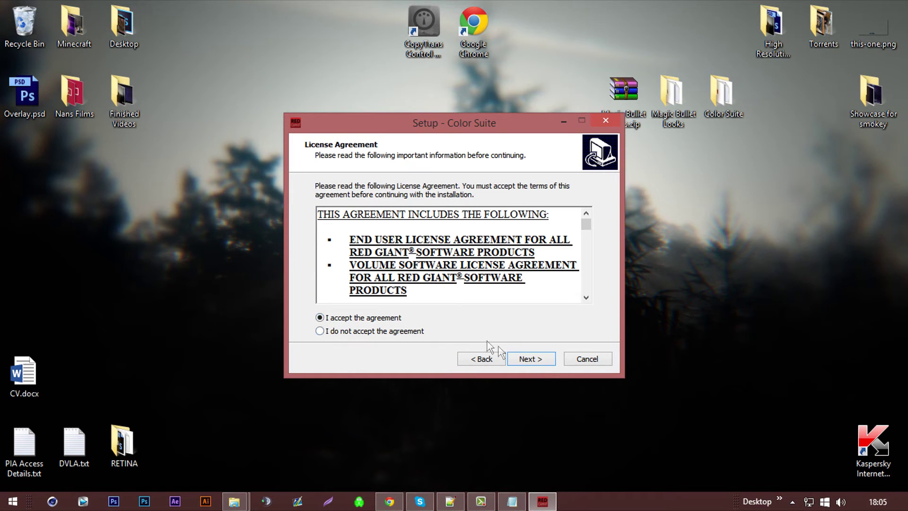
pyautogui.click(533, 359)
pyautogui.moveTo(589, 258); pyautogui.dragTo(581, 294)
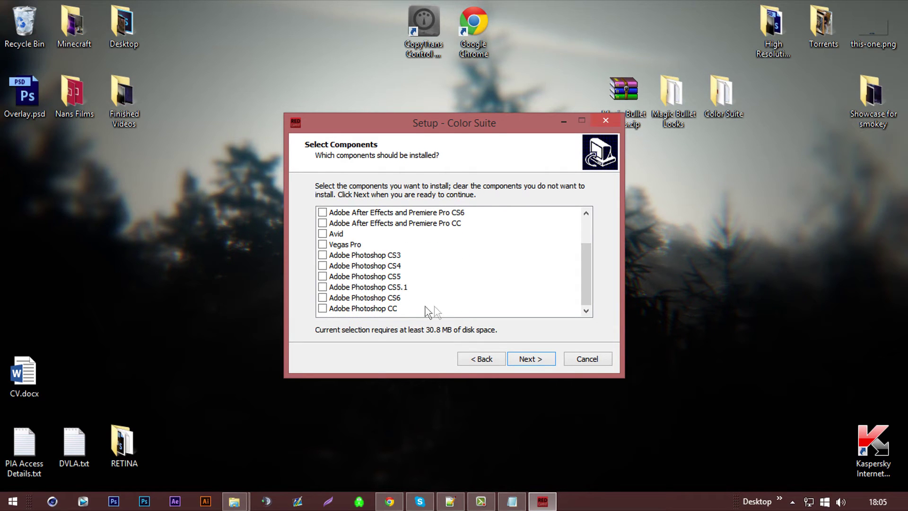
pyautogui.click(323, 309)
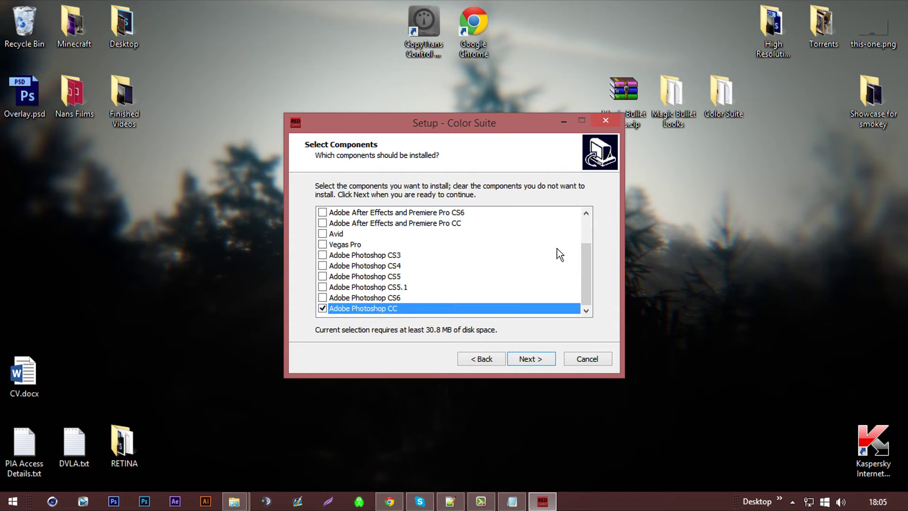
# Step: Check that only Adobe Photoshop CC is selected in the component list and install Color Suite
pyautogui.moveTo(588, 254); pyautogui.dragTo(589, 231)
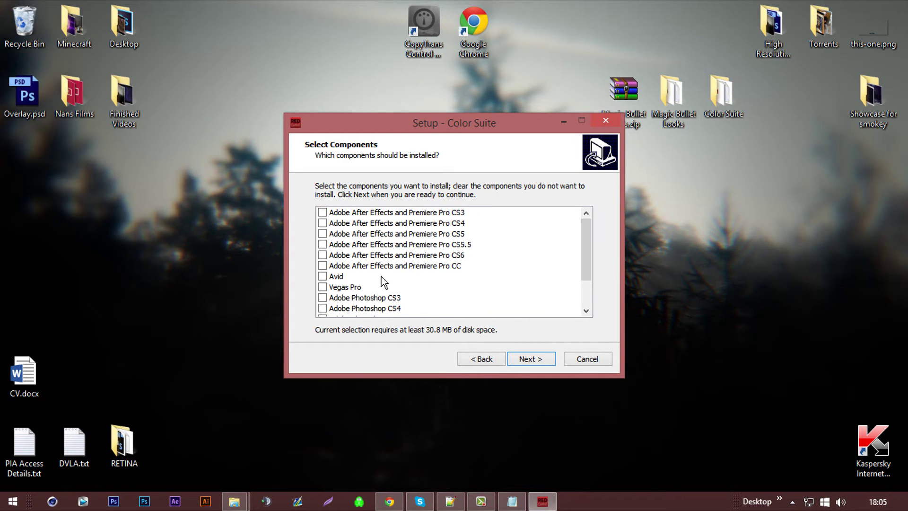
pyautogui.moveTo(587, 255); pyautogui.dragTo(586, 295)
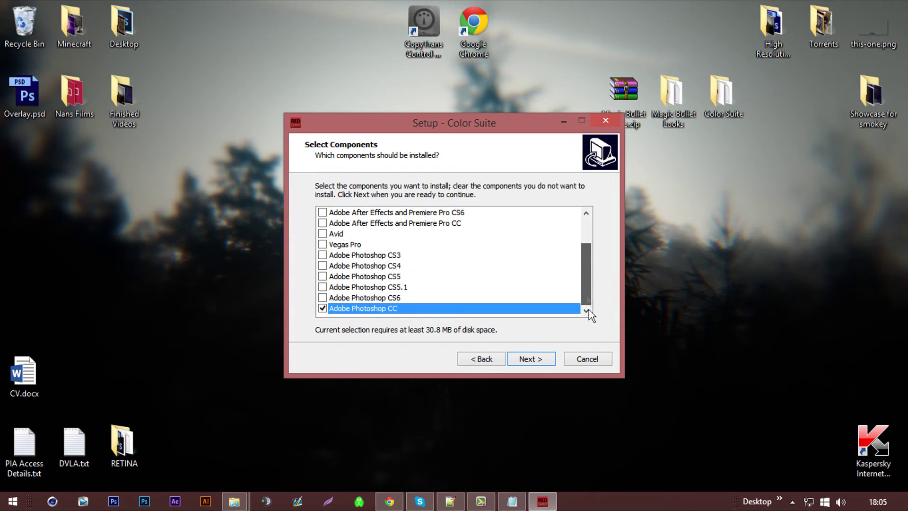
pyautogui.click(520, 361)
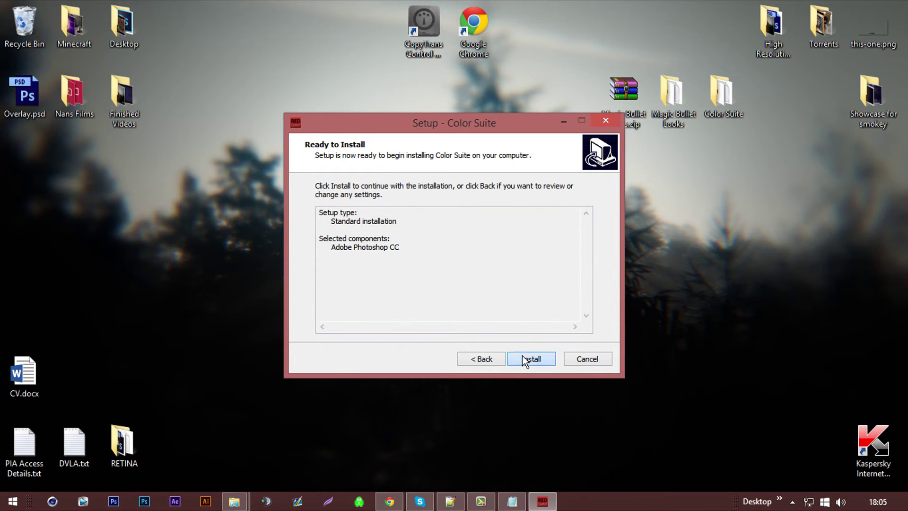
pyautogui.click(523, 356)
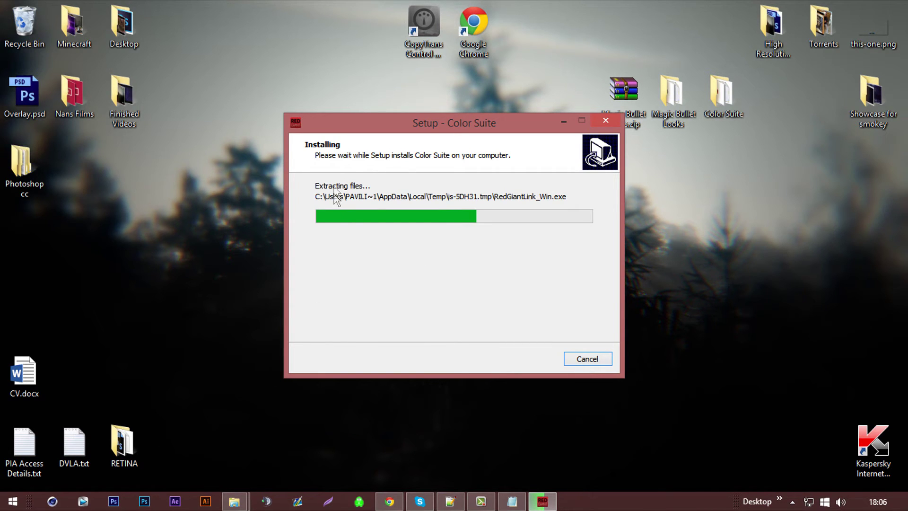
# Step: Examine the Magic Bullet PhotoLooks files in the desktop's Photoshop cc folder, and move that folder to free desktop space beside the setup window
pyautogui.click(26, 173)
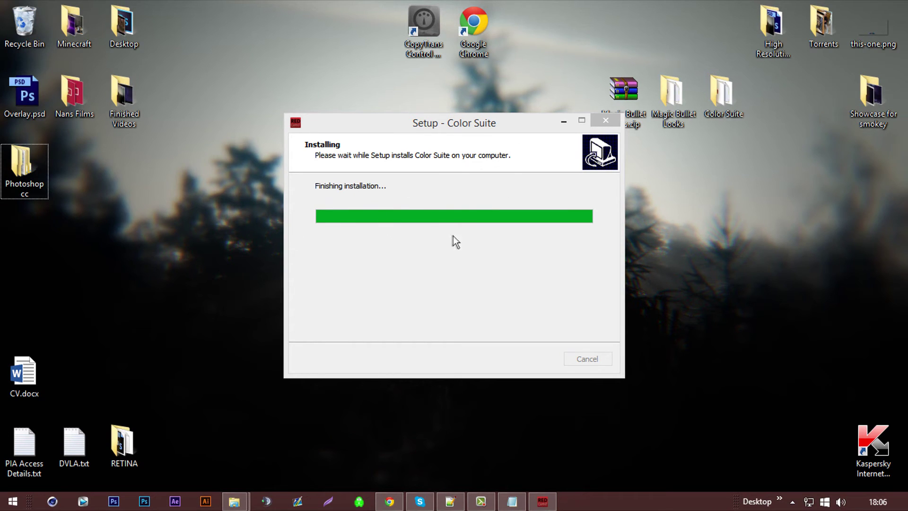
pyautogui.doubleClick(41, 156)
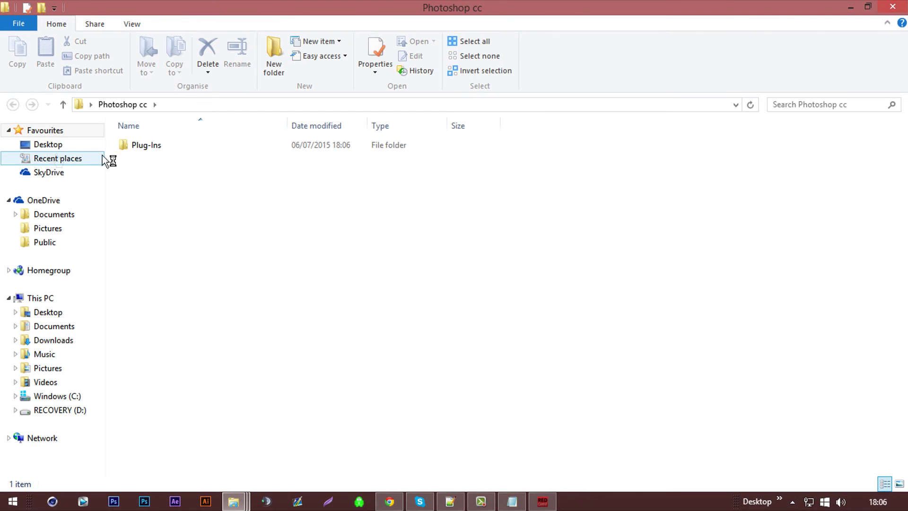
pyautogui.doubleClick(134, 147)
pyautogui.click(201, 150)
pyautogui.doubleClick(201, 148)
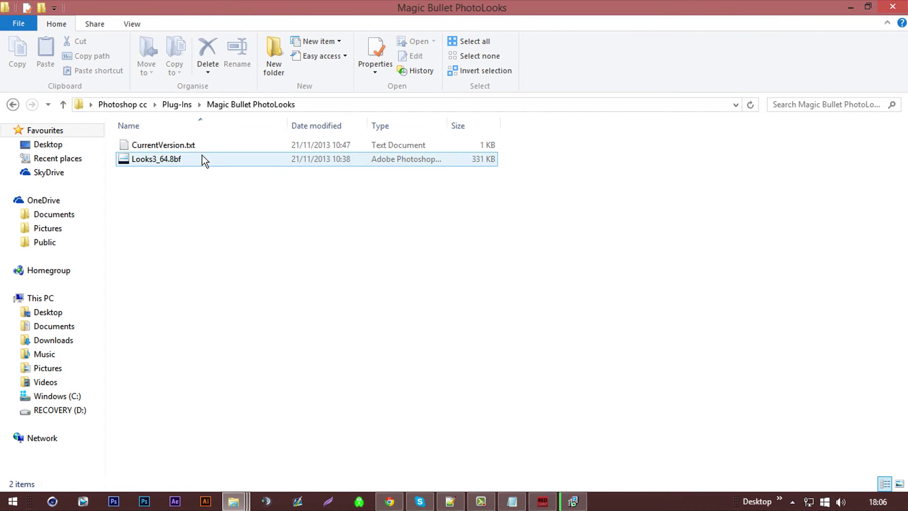
pyautogui.click(12, 105)
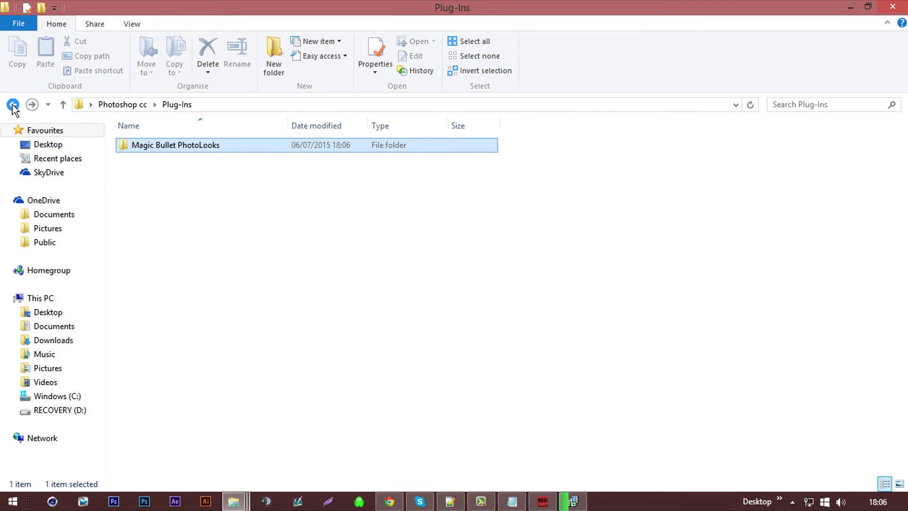
pyautogui.click(13, 104)
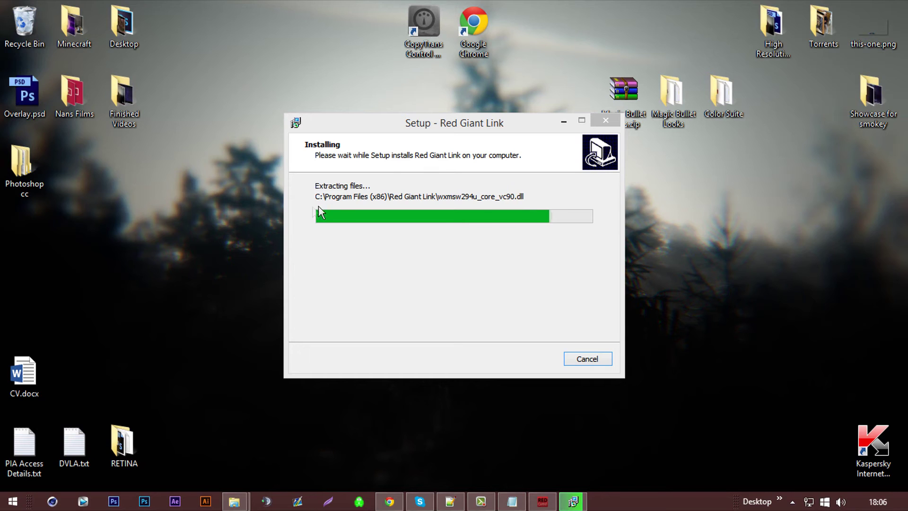
pyautogui.moveTo(37, 156); pyautogui.dragTo(108, 215)
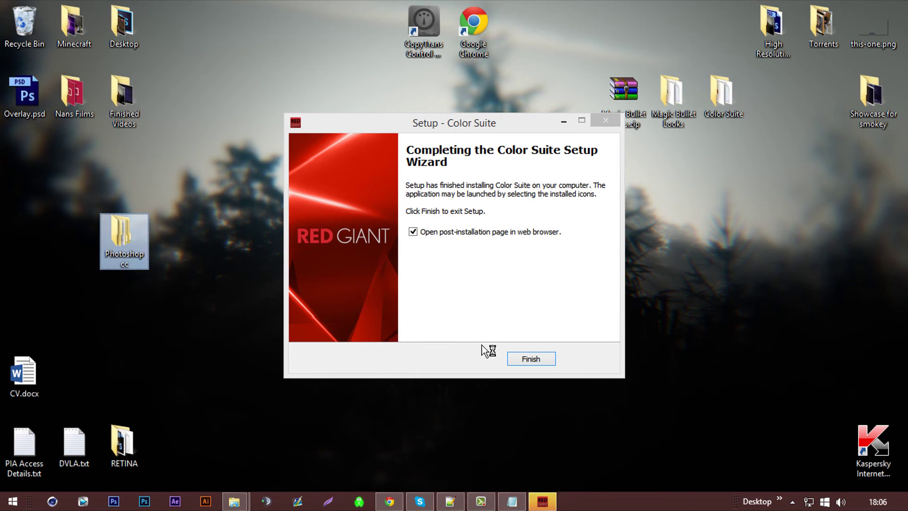
# Step: Finish the Color Suite setup without opening the post-installation page, and dismiss Red Giant Link without updating it
pyautogui.click(418, 233)
pyautogui.click(533, 358)
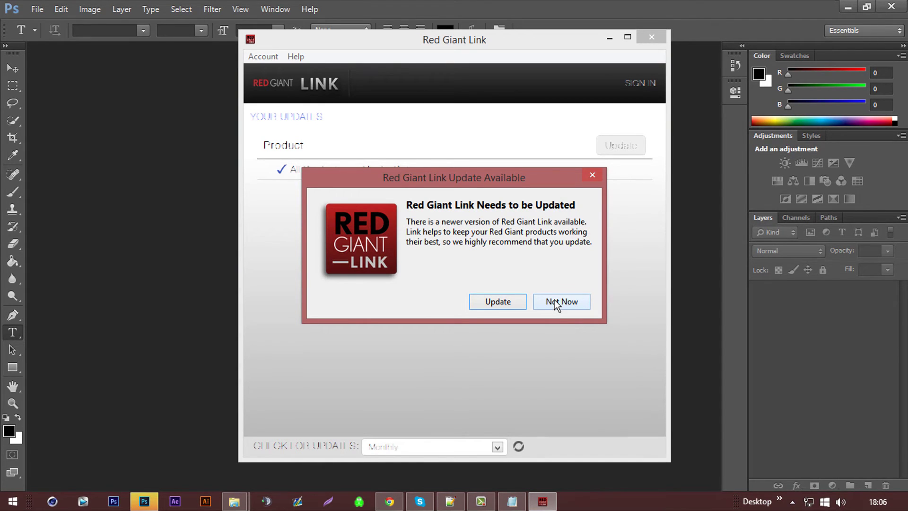
pyautogui.click(554, 300)
pyautogui.click(650, 39)
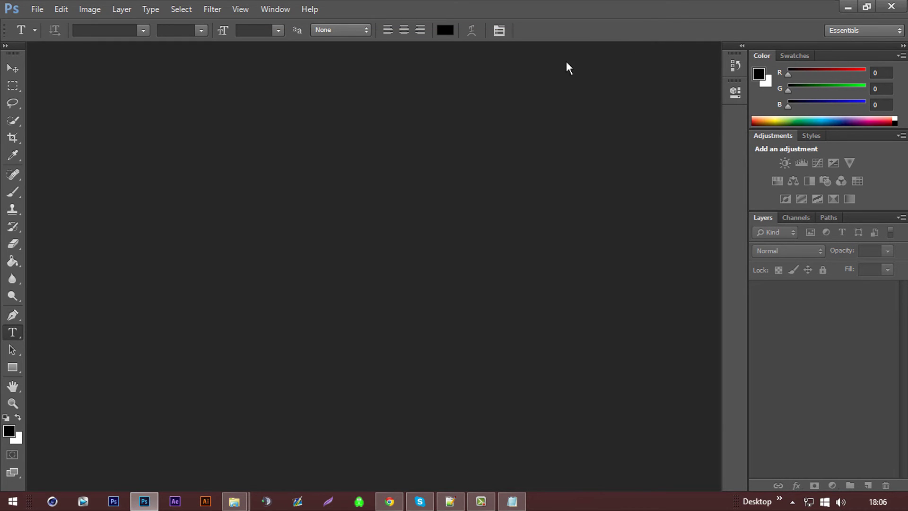
# Step: Check the filter list in Photoshop and open jaspersig.png from the (A) aGraphics (PS) folder inside Documents' (A) Graphics folder
pyautogui.click(212, 9)
pyautogui.click(108, 127)
pyautogui.click(40, 8)
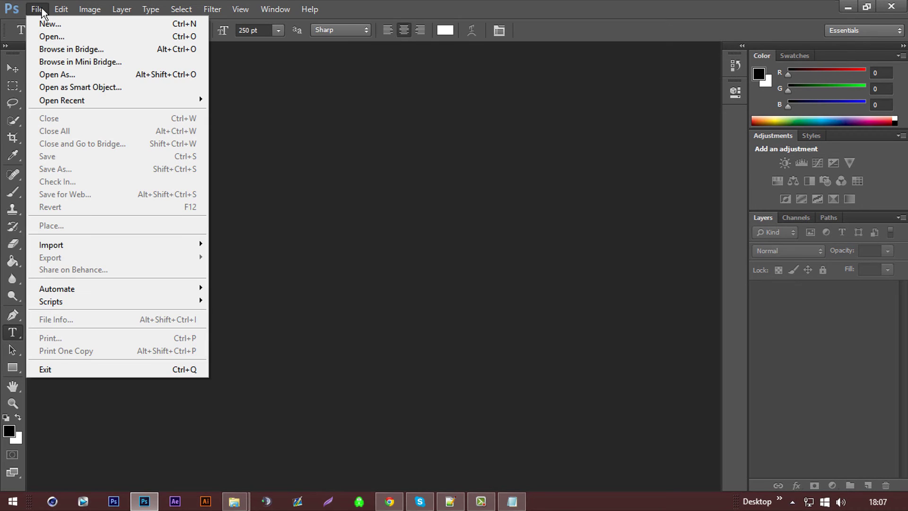
pyautogui.click(56, 26)
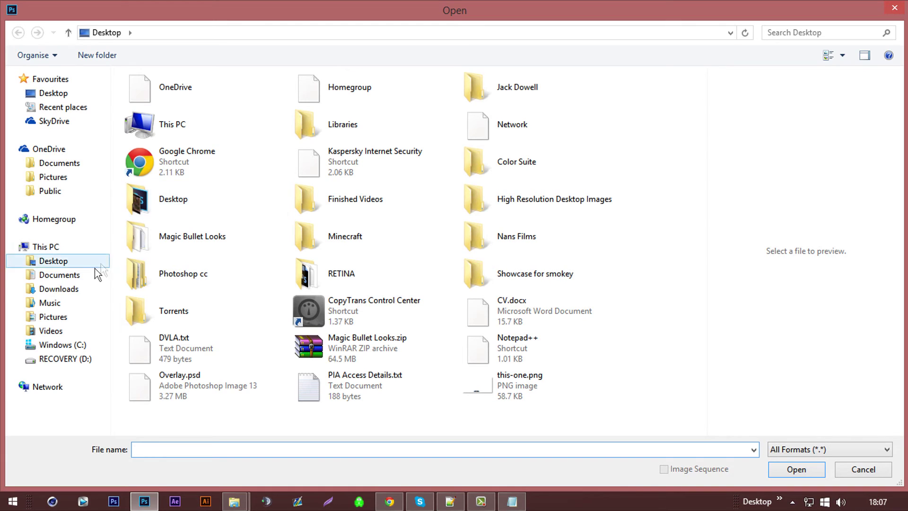
pyautogui.click(76, 280)
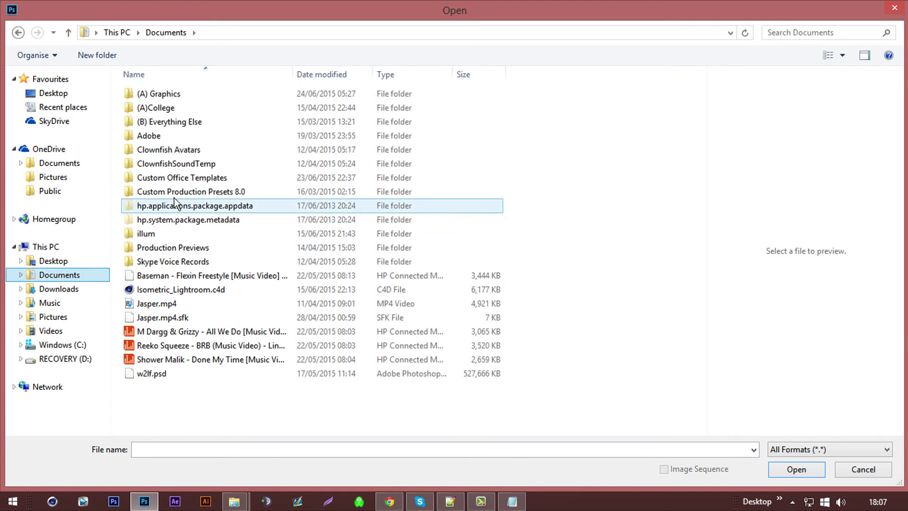
pyautogui.doubleClick(162, 94)
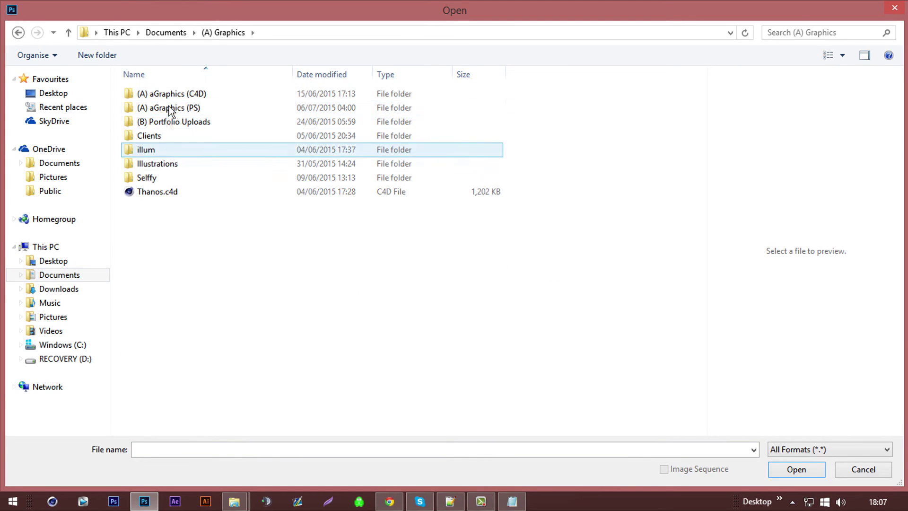
pyautogui.doubleClick(170, 109)
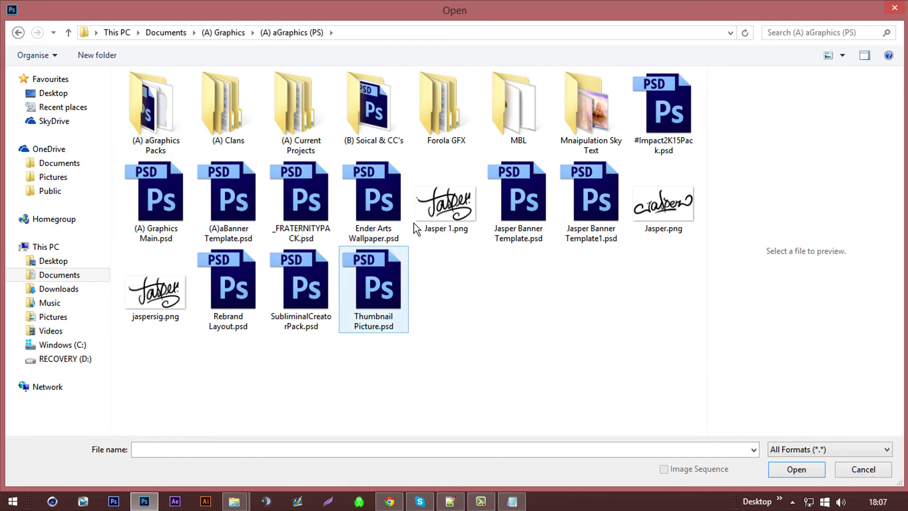
pyautogui.doubleClick(178, 296)
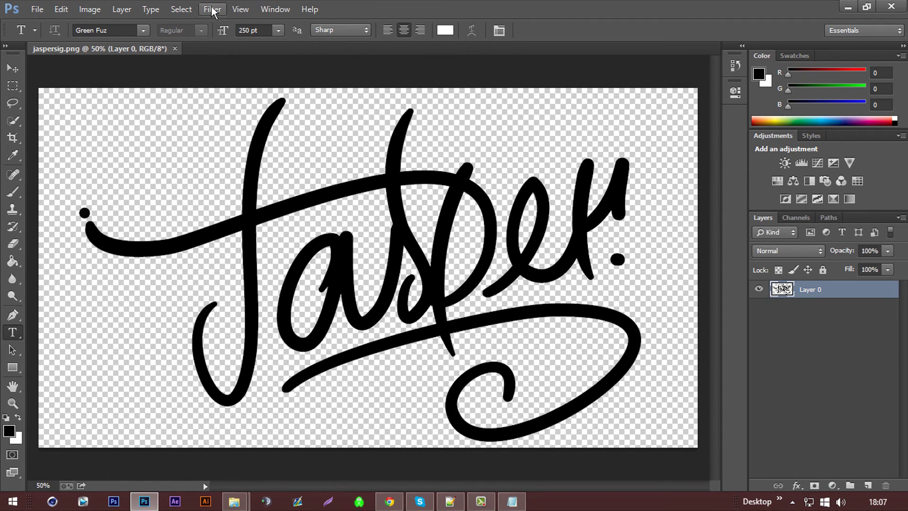
# Step: Open the signature layer in the Magic Bullet PhotoLooks filter and delete the Anamorphic Flare from its Lens stage after toggling it to compare
pyautogui.click(212, 10)
pyautogui.moveTo(263, 288)
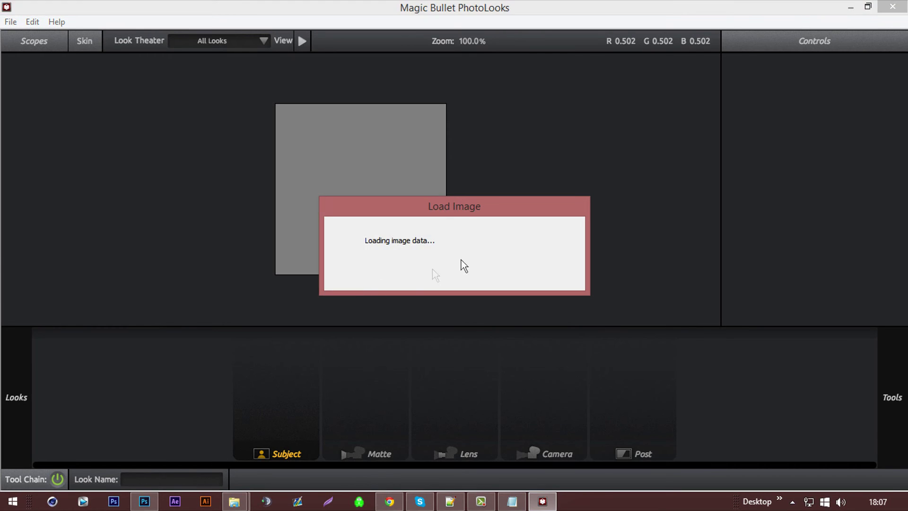
pyautogui.click(464, 356)
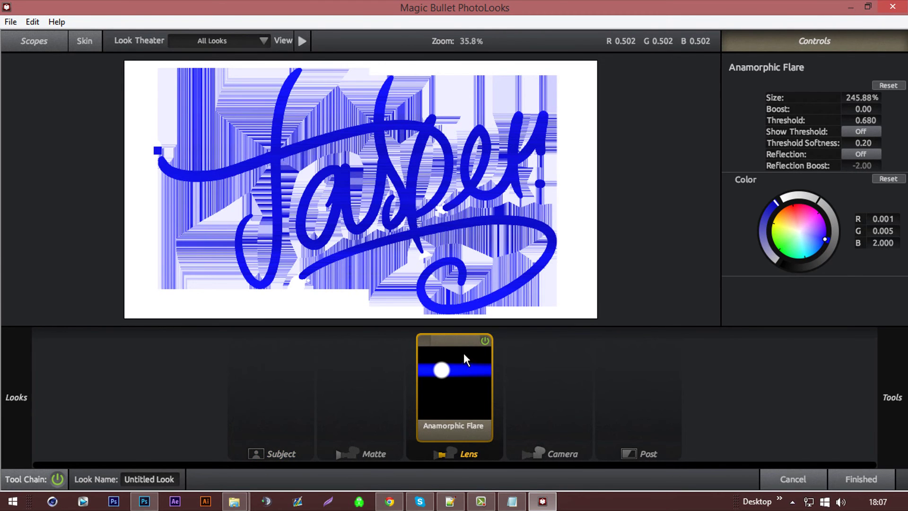
pyautogui.click(485, 339)
pyautogui.click(487, 338)
pyautogui.click(487, 338)
pyautogui.click(487, 338)
pyautogui.click(487, 337)
pyautogui.click(485, 339)
pyautogui.press('Delete')
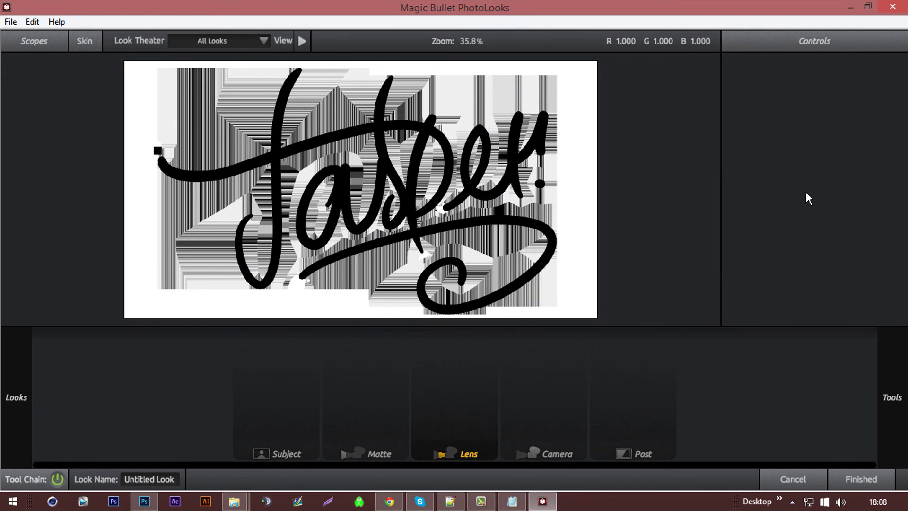
# Step: Add Lens Distortion to the Lens stage with Distortion +82.0% and Flatten 5.0%, and apply the look to the layer
pyautogui.moveTo(904, 288)
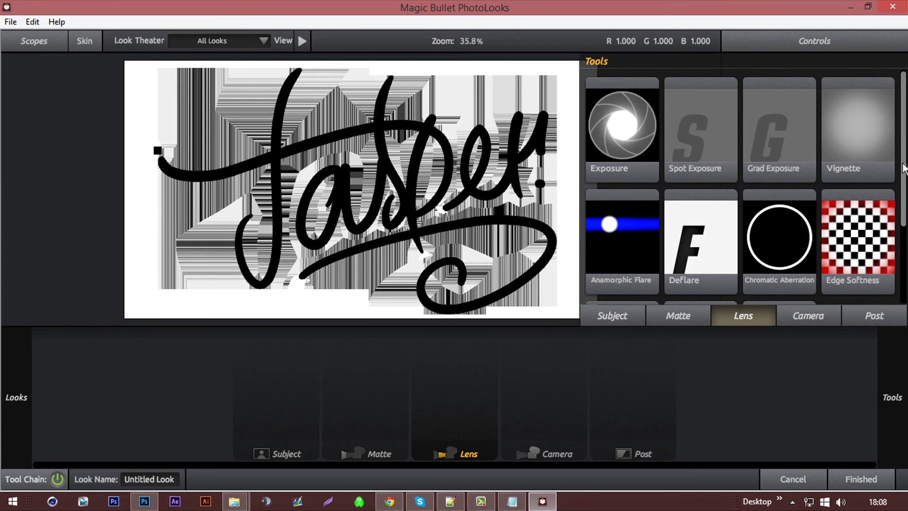
pyautogui.scroll(-3, 902, 187)
pyautogui.moveTo(677, 258); pyautogui.dragTo(479, 379)
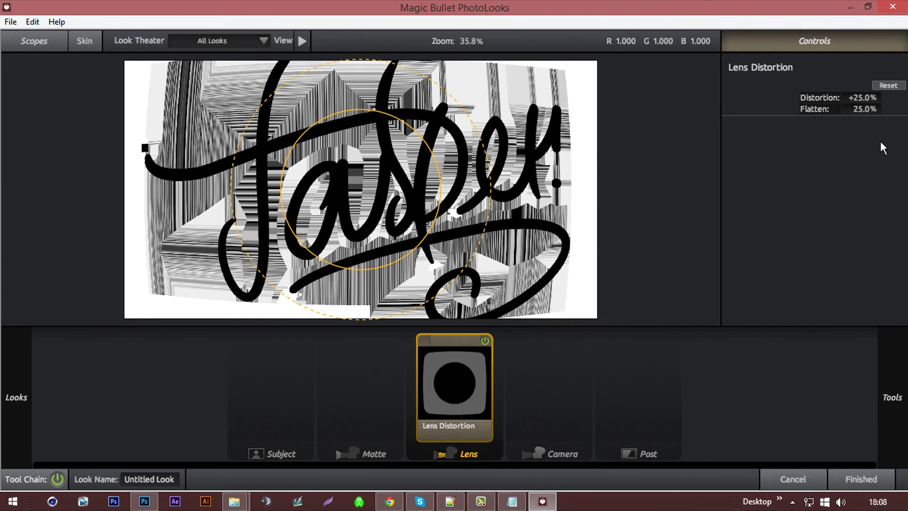
pyautogui.moveTo(862, 98)
pyautogui.mouseDown()
pyautogui.moveTo(866, 108)
pyautogui.moveTo(837, 108)
pyautogui.moveTo(866, 109)
pyautogui.mouseUp()
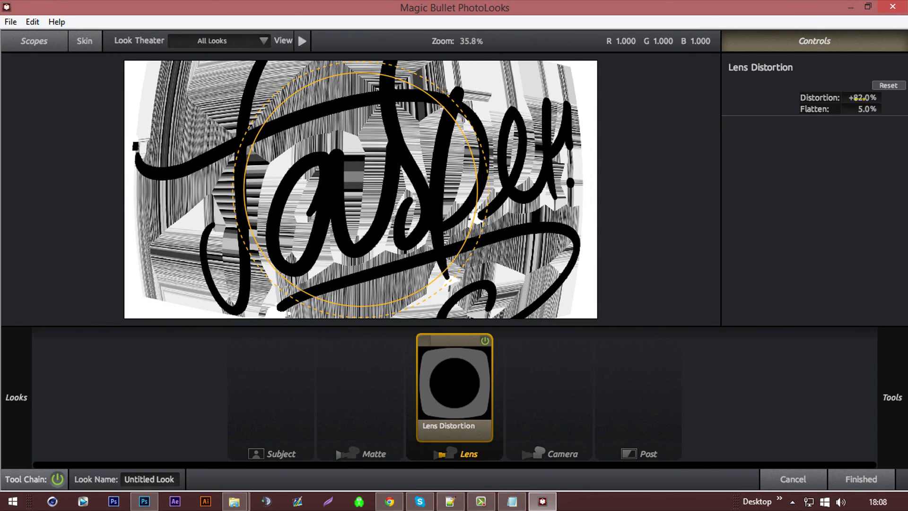
pyautogui.click(855, 482)
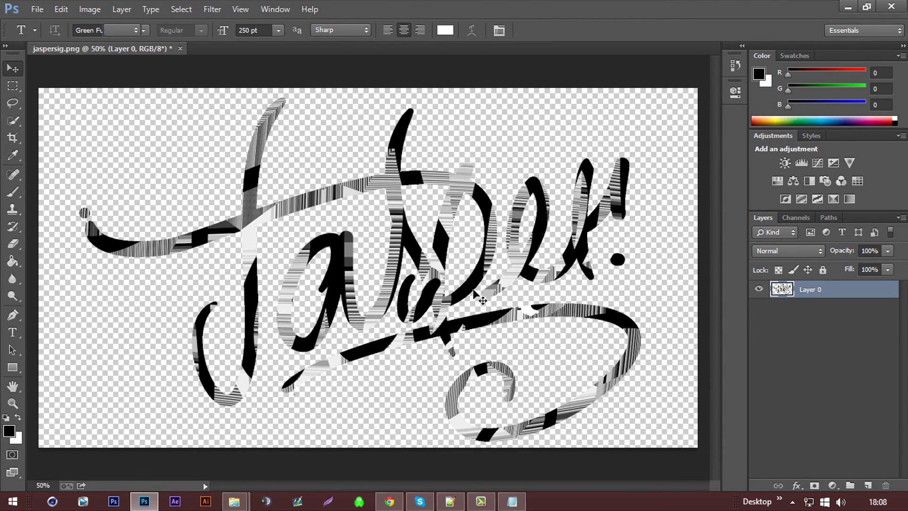
# Step: Reposition the distorted signature layer with the Move tool so that it sits roughly centred on the canvas
pyautogui.click(14, 72)
pyautogui.moveTo(400, 221)
pyautogui.mouseDown()
pyautogui.moveTo(376, 137)
pyautogui.moveTo(377, 202)
pyautogui.moveTo(402, 236)
pyautogui.moveTo(421, 189)
pyautogui.moveTo(368, 216)
pyautogui.moveTo(380, 192)
pyautogui.moveTo(351, 163)
pyautogui.mouseUp()
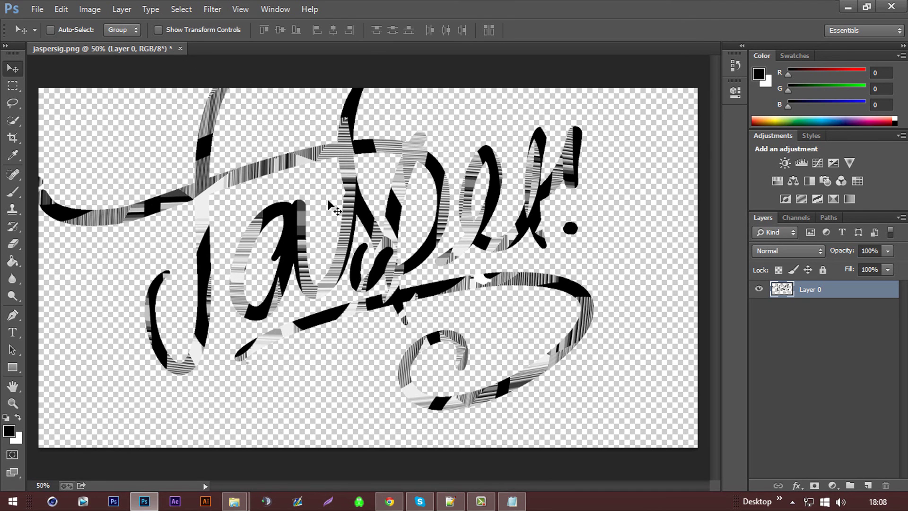
pyautogui.moveTo(350, 235)
pyautogui.mouseDown()
pyautogui.moveTo(557, 155)
pyautogui.moveTo(430, 245)
pyautogui.moveTo(421, 217)
pyautogui.moveTo(425, 235)
pyautogui.mouseUp()
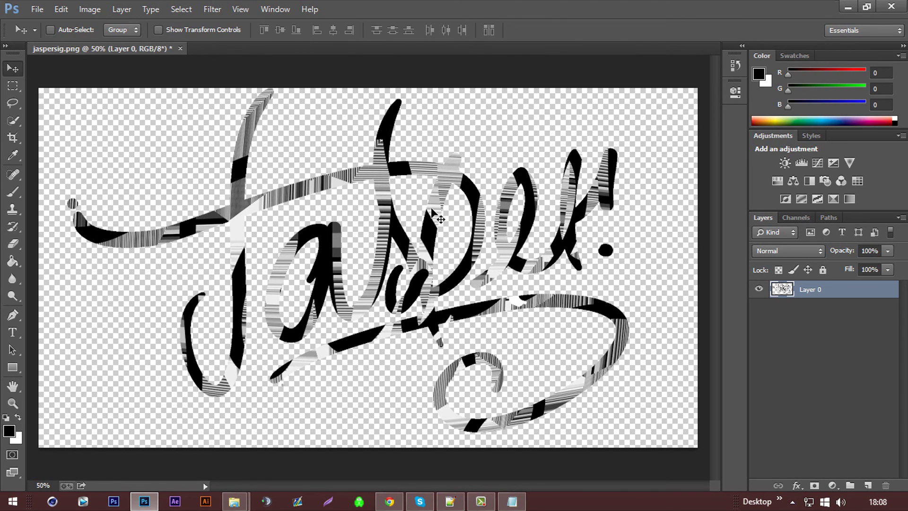
pyautogui.moveTo(483, 503)
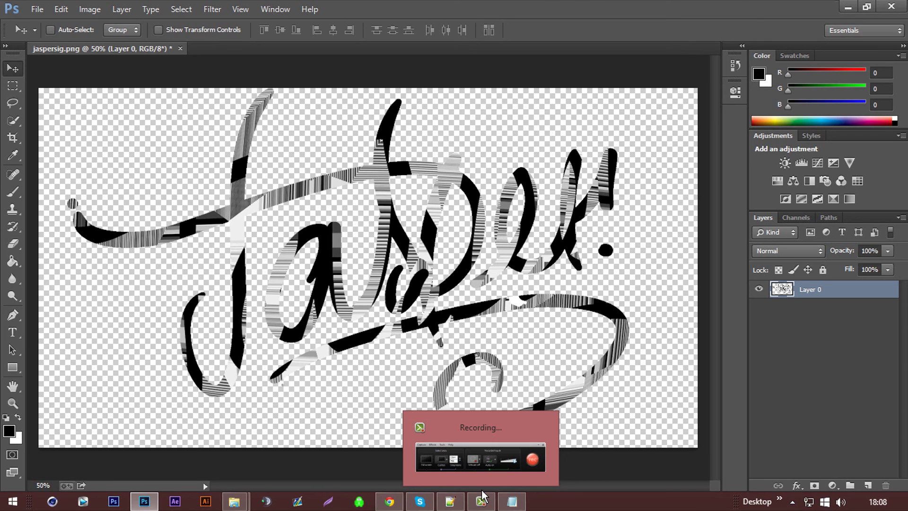
pyautogui.moveTo(403, 240); pyautogui.dragTo(407, 245)
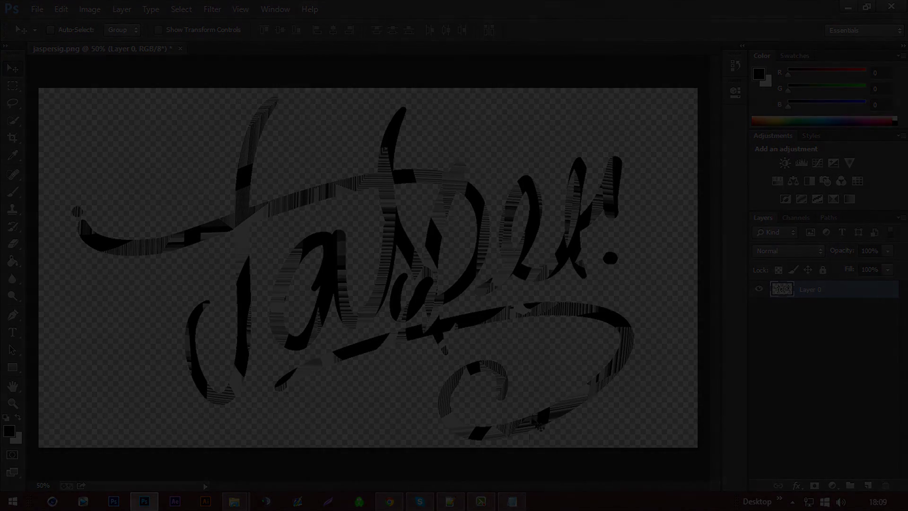
pyautogui.click(480, 502)
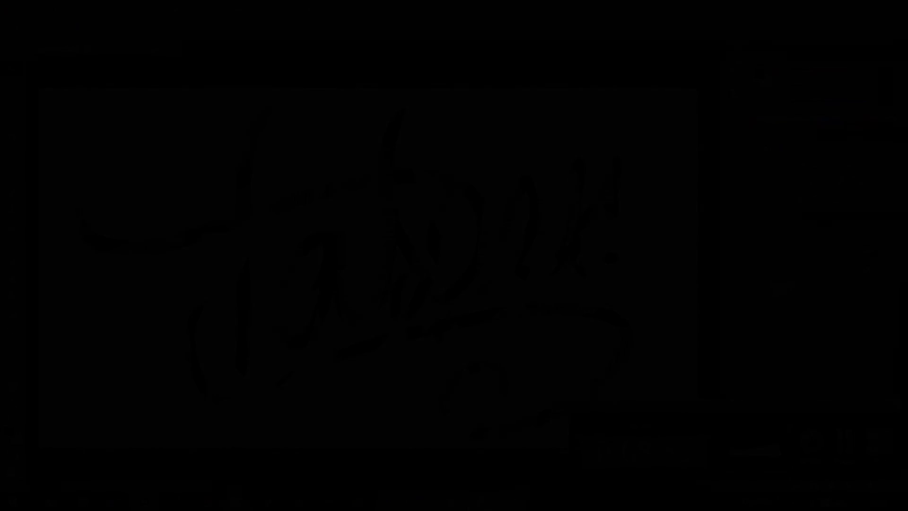